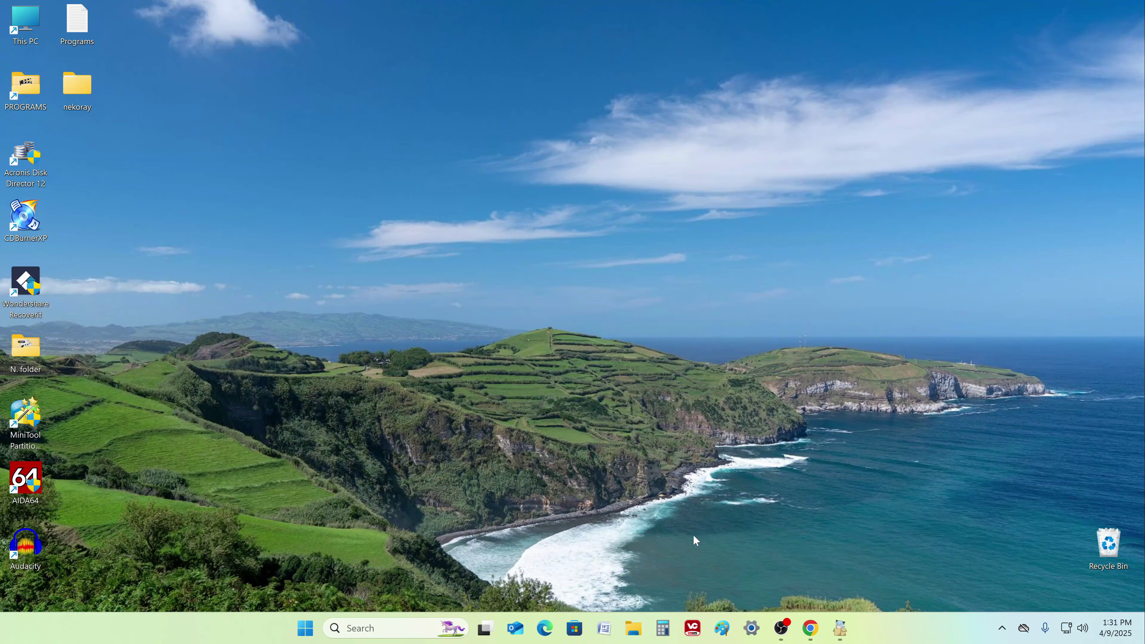
- Open This PC in File Explorer, which shows only Local Disk (C:) with 844 GB free of 930 GB
left_click(634, 628)
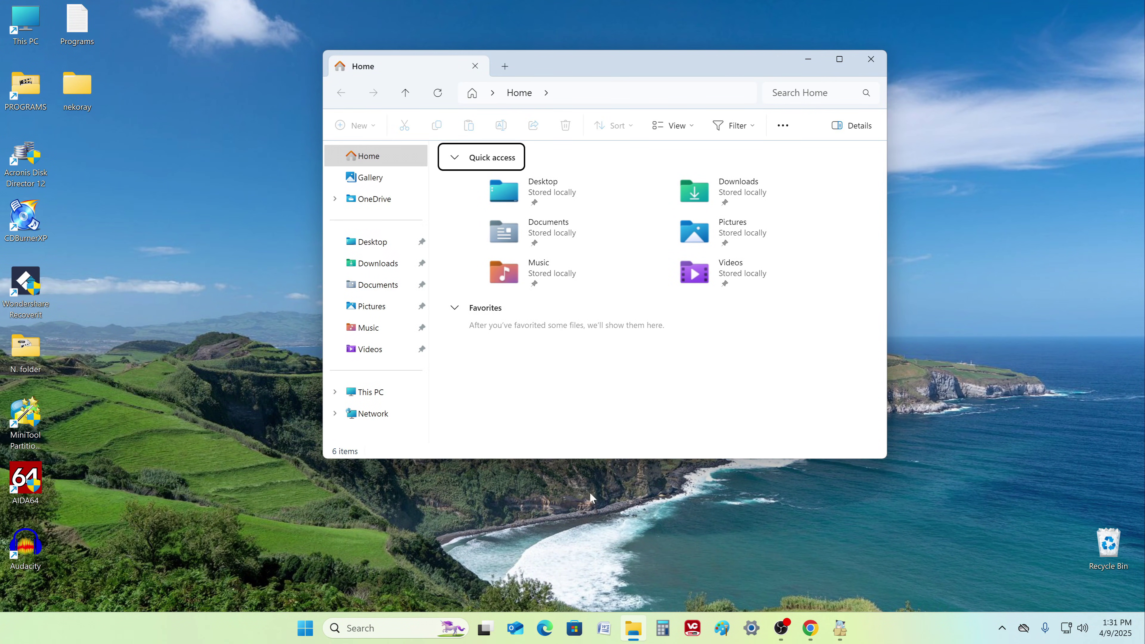
left_click(408, 399)
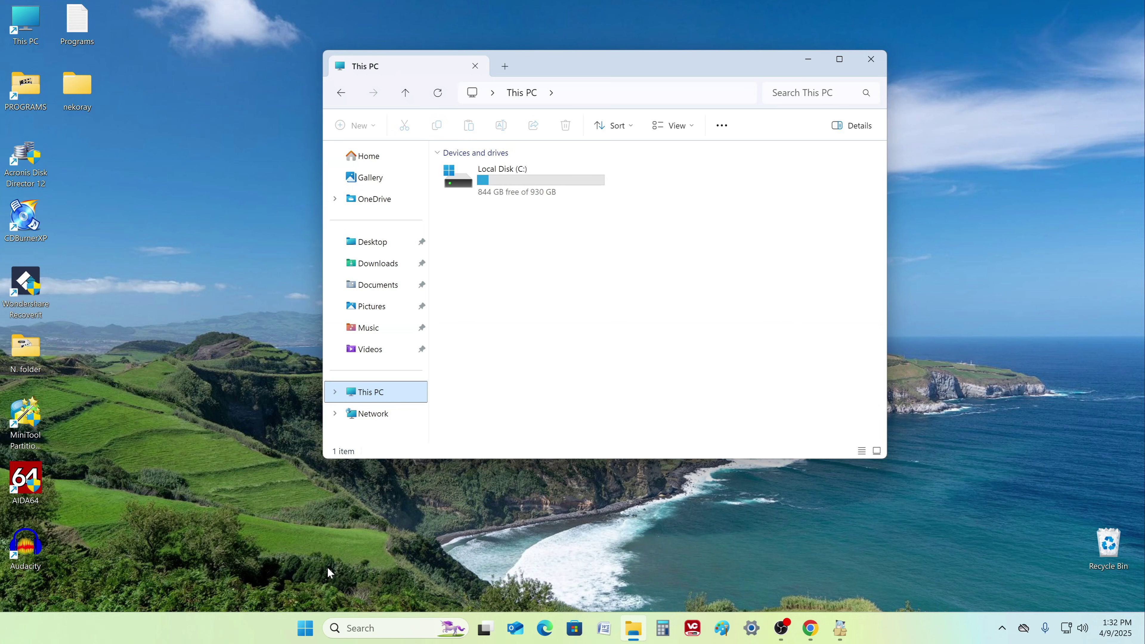
right_click(307, 628)
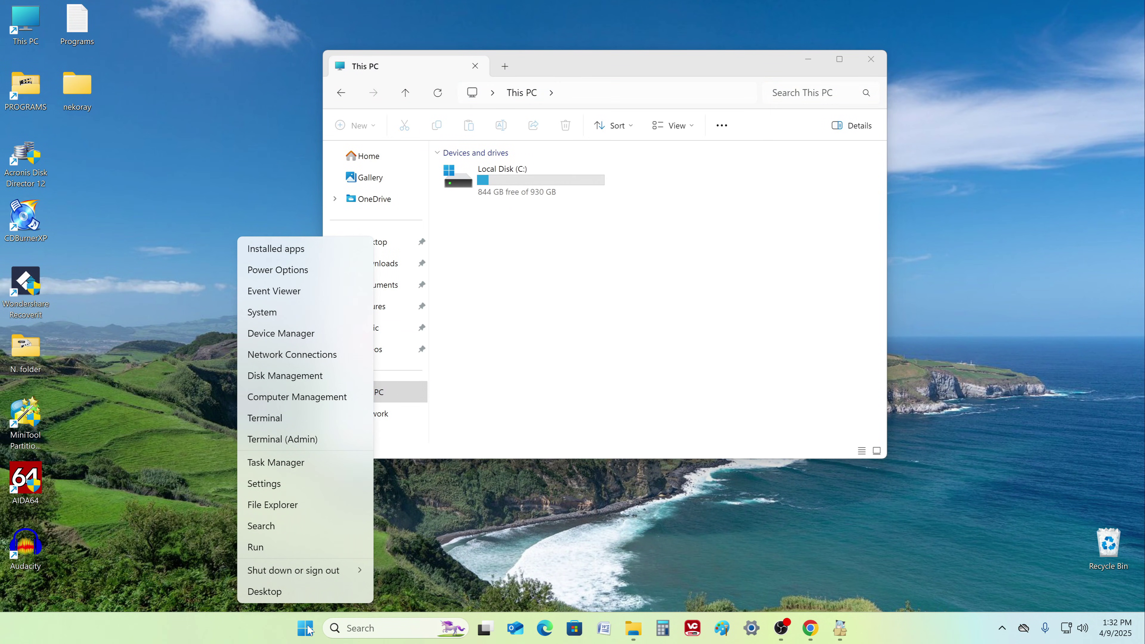
- Launch Disk Management and shrink the C: volume by 100000 MB
left_click(348, 380)
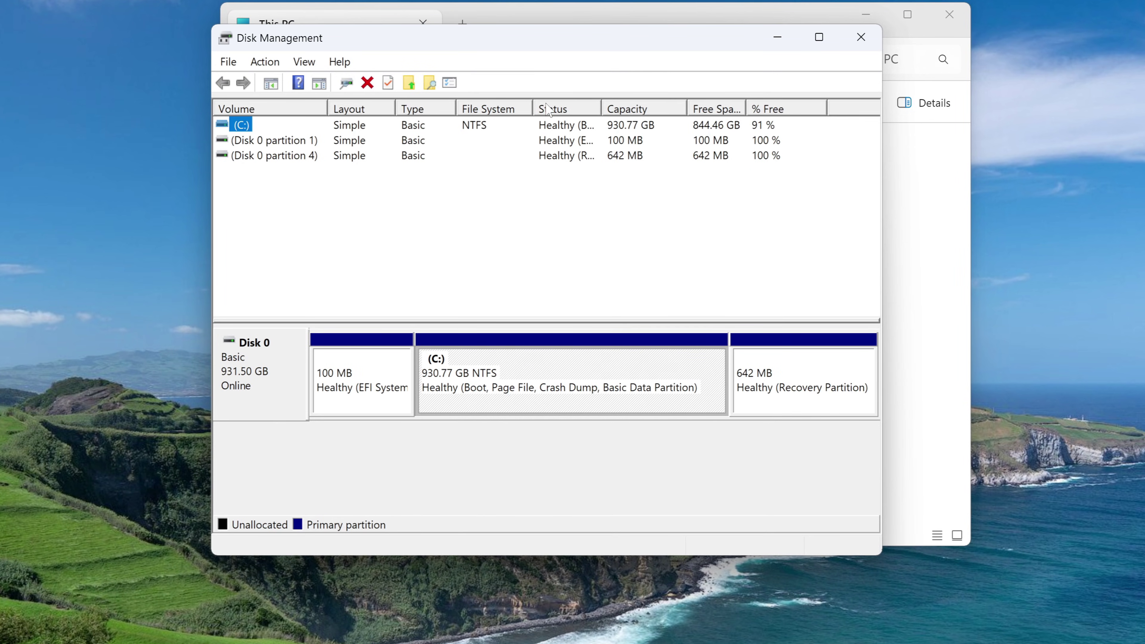
right_click(573, 380)
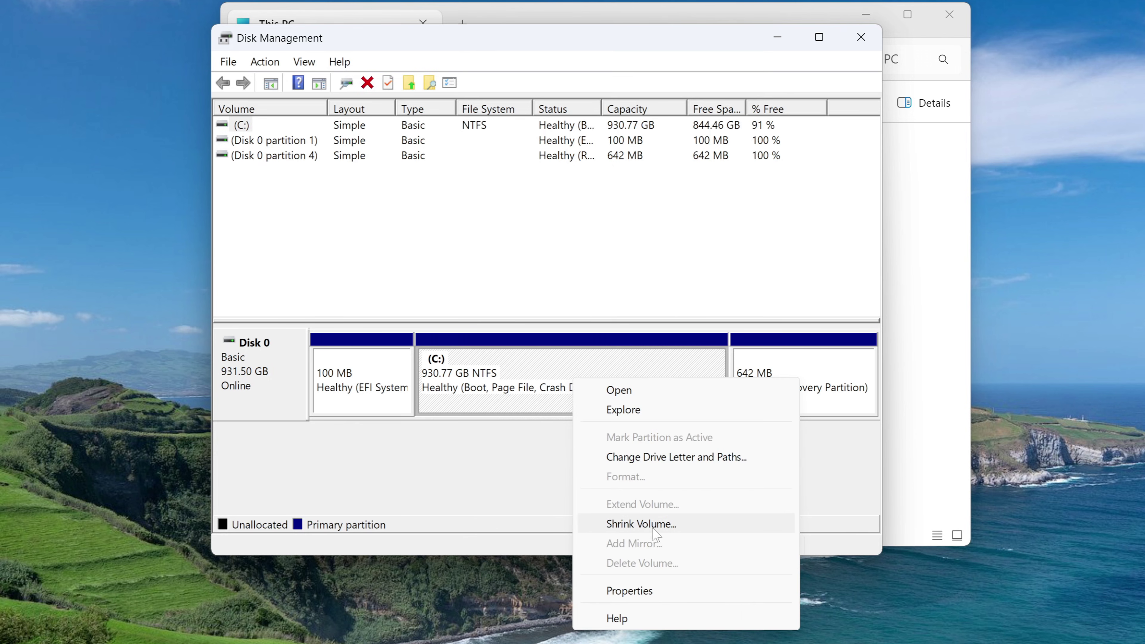
left_click(711, 528)
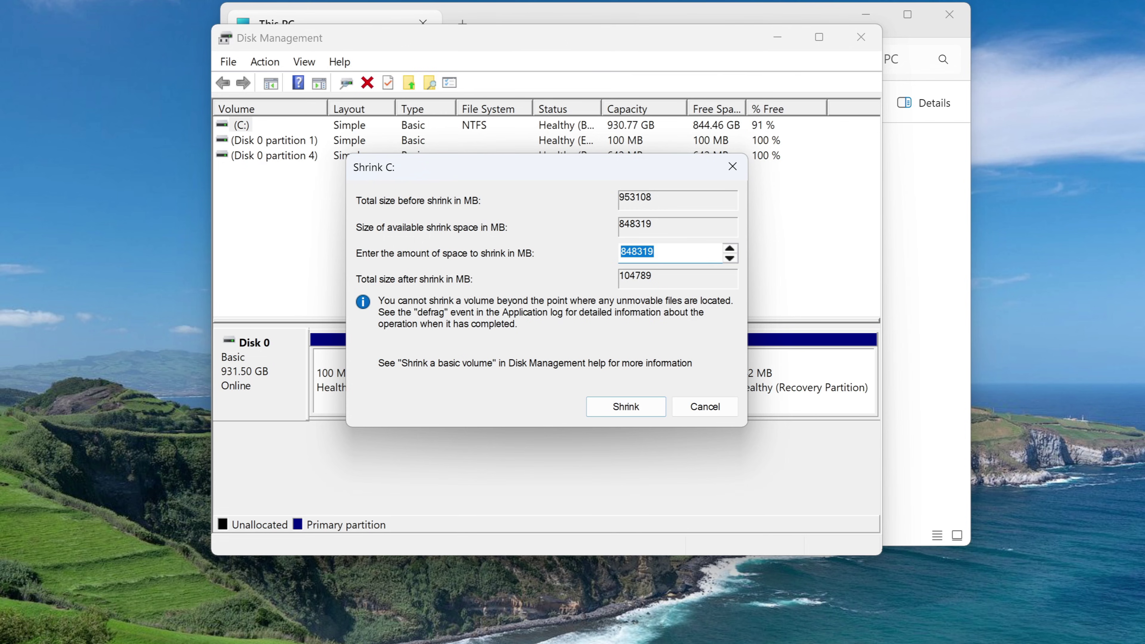
key("BackSpace")
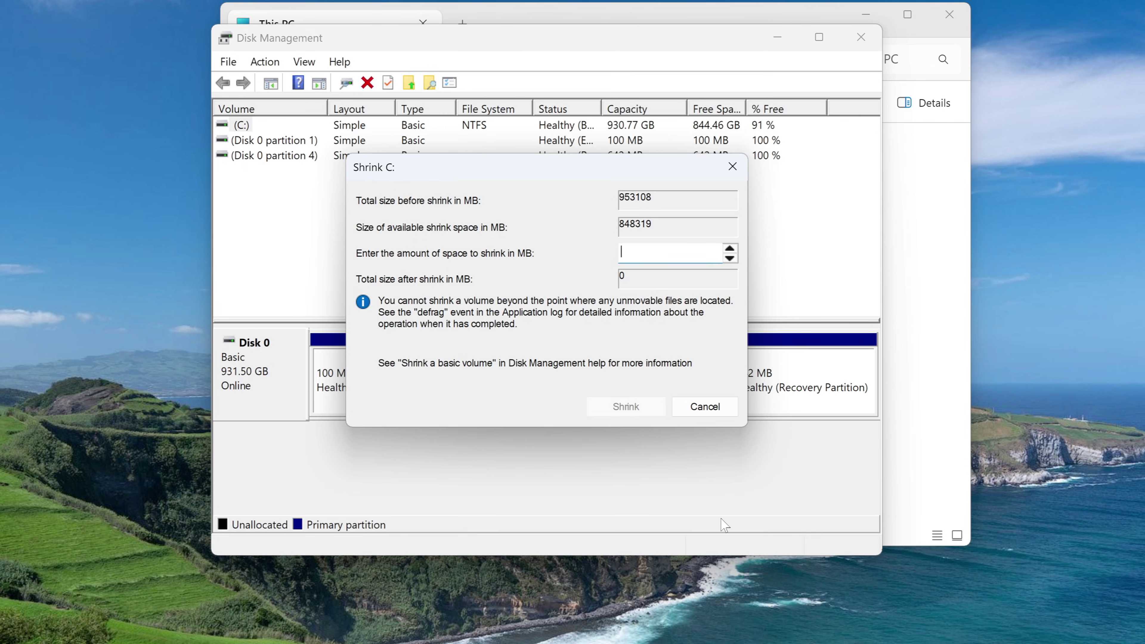
type("100")
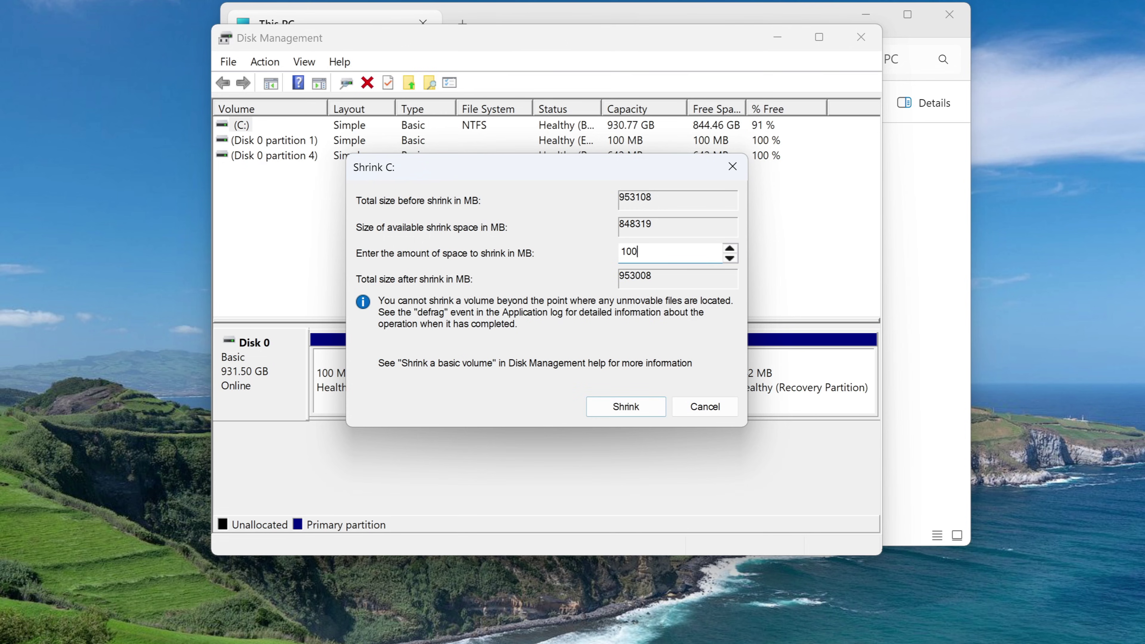
type("000")
left_click(603, 411)
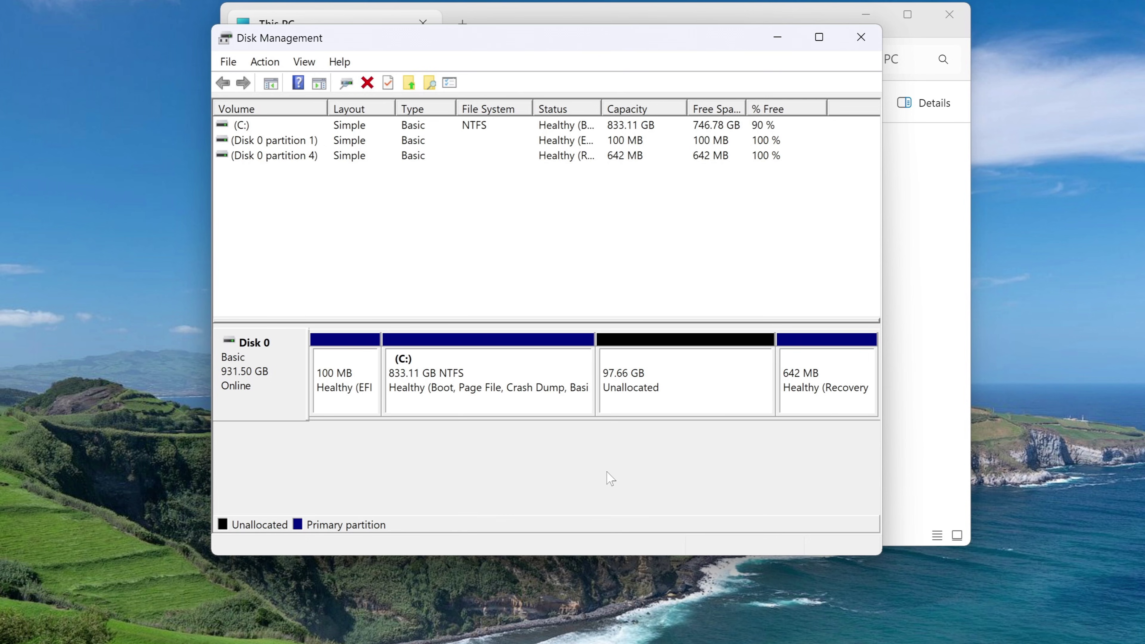
- Inspect the new 97.66 GB unallocated block beside the 833.11 GB C: partition, then close Disk Management
left_click(703, 396)
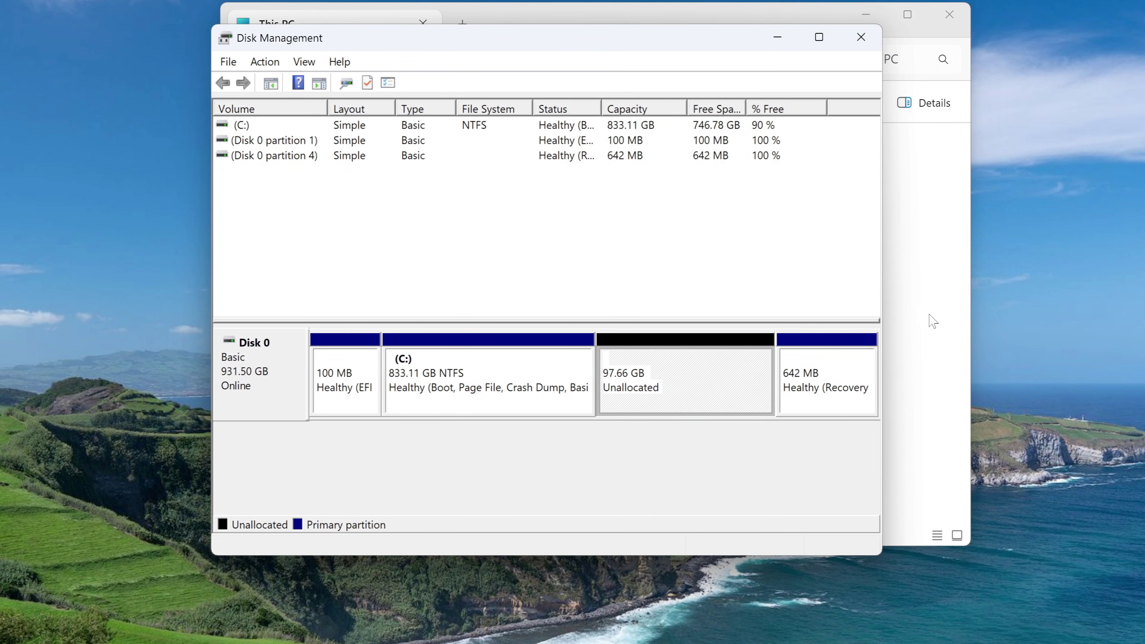
left_click(860, 37)
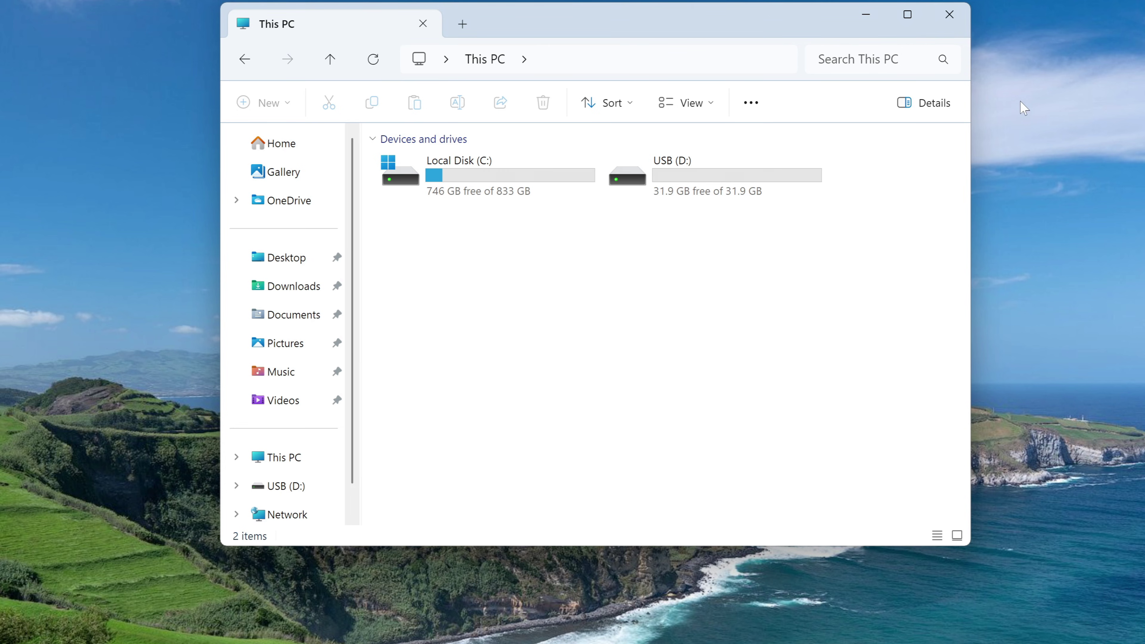
- Close the This PC window, which shows C: with 746 GB free of 833 GB and USB (D:)
left_click(958, 20)
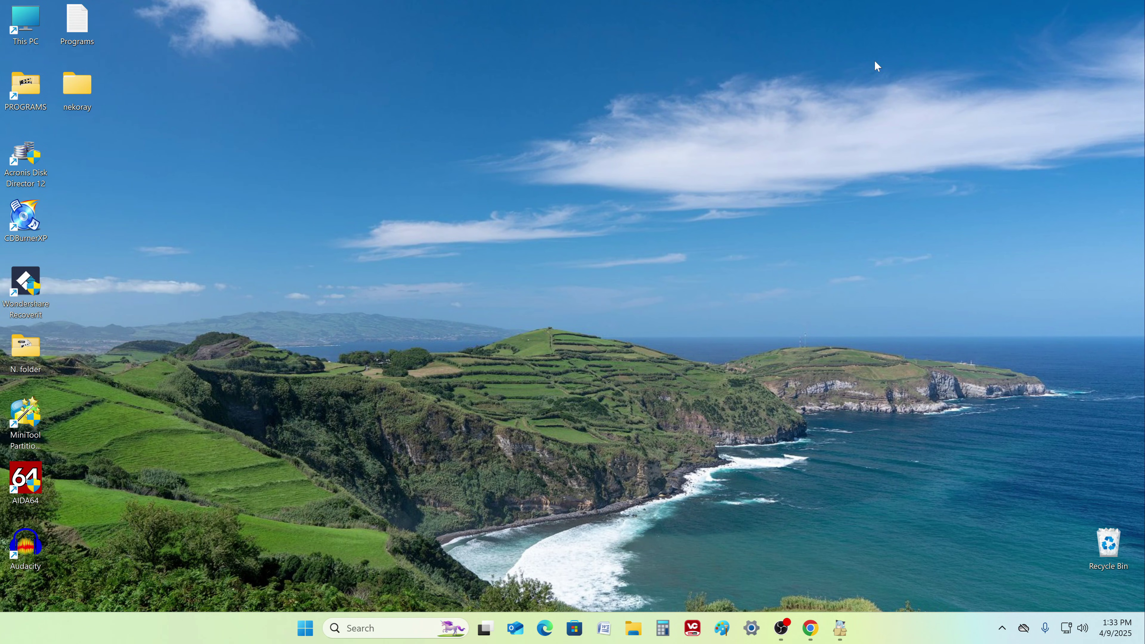
- In Chrome, expand the YouTube video's description and follow the microsoft.com Windows 10 download link
left_click(810, 628)
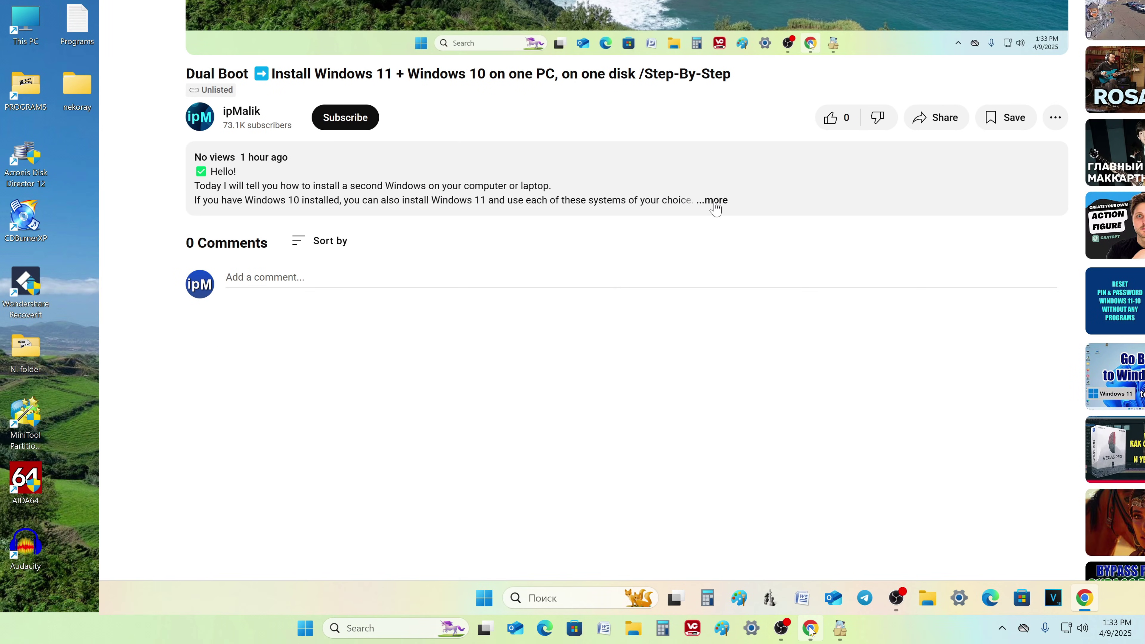
left_click(713, 201)
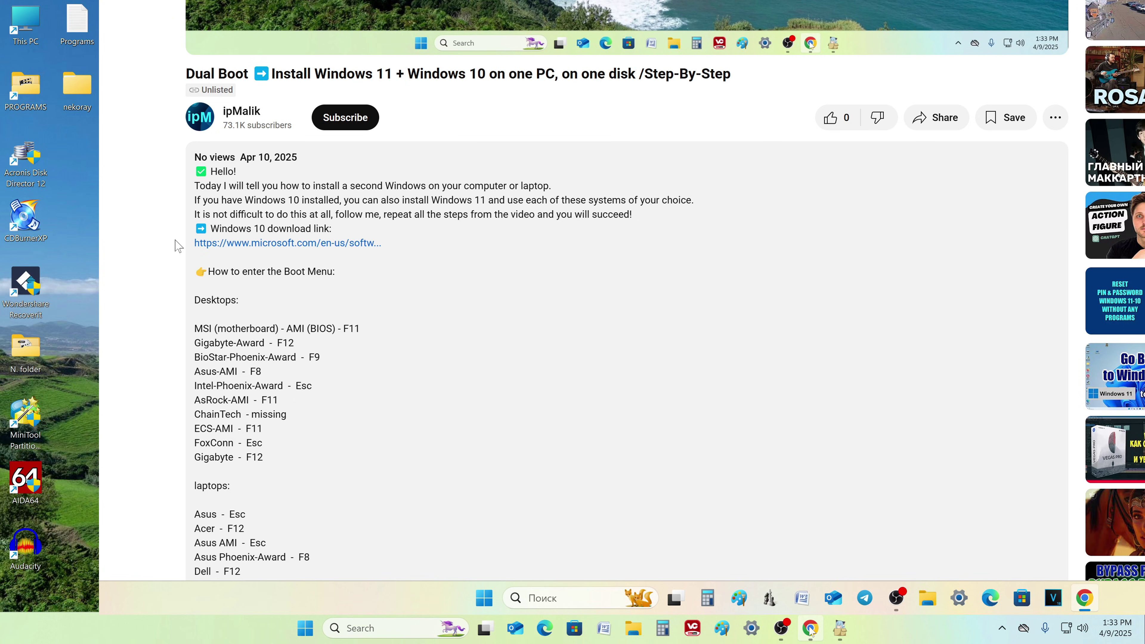
left_click(299, 244)
- Download MediaCreationTool_22H2.exe from the Create Windows 10 installation media section, then close Chrome
scroll(26, 491, "down", 10)
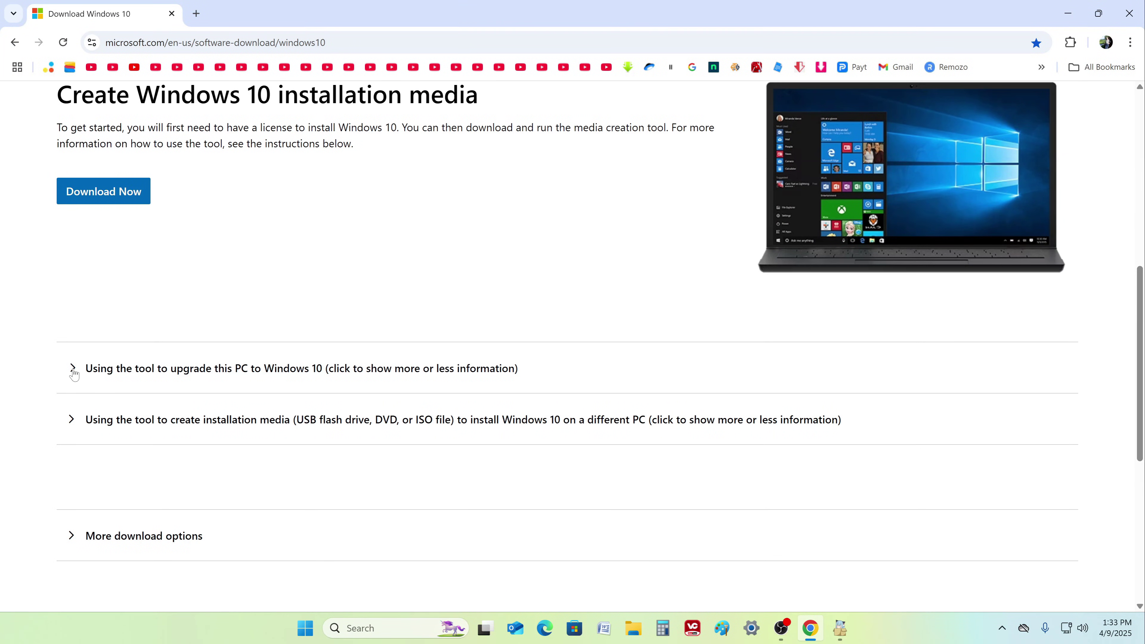
left_click(70, 372)
scroll(40, 382, "down", 6)
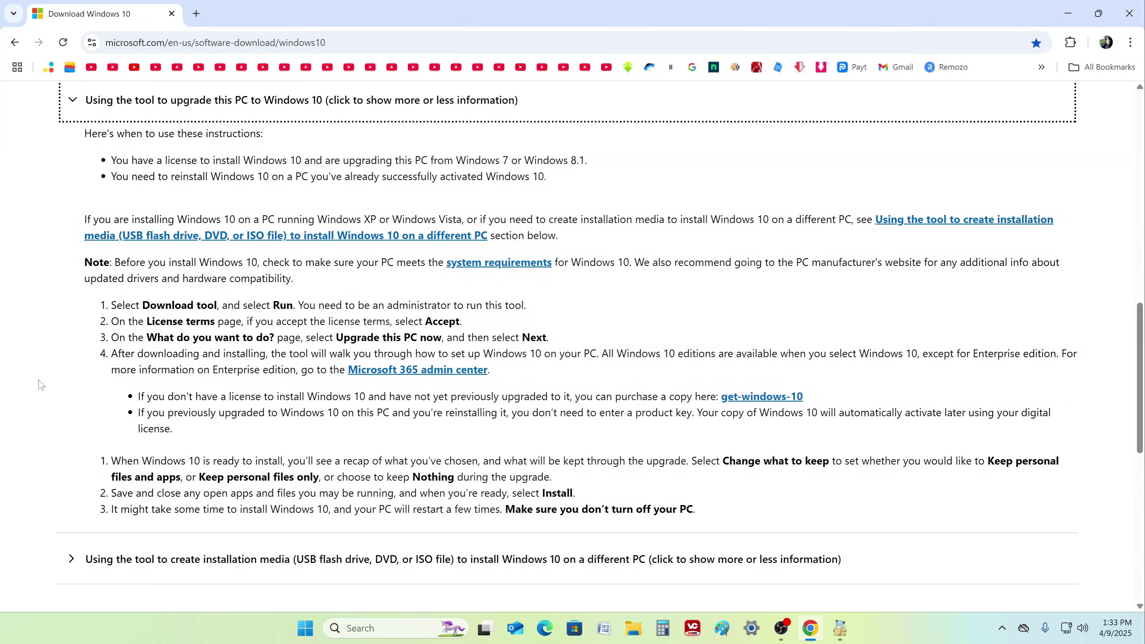
scroll(41, 388, "up", 9)
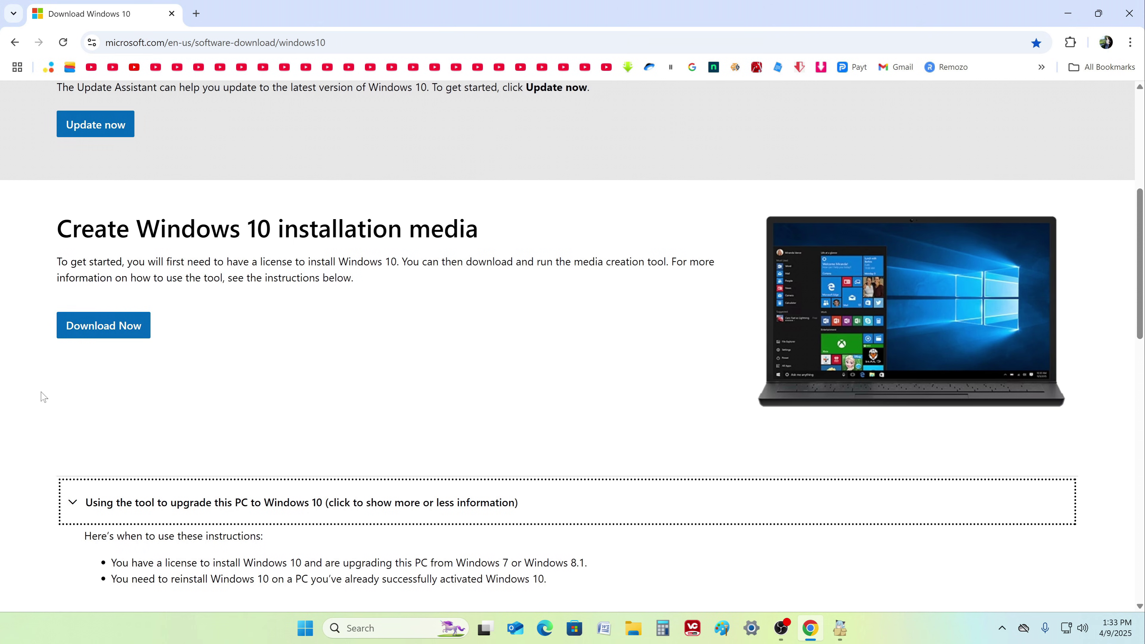
left_click(144, 336)
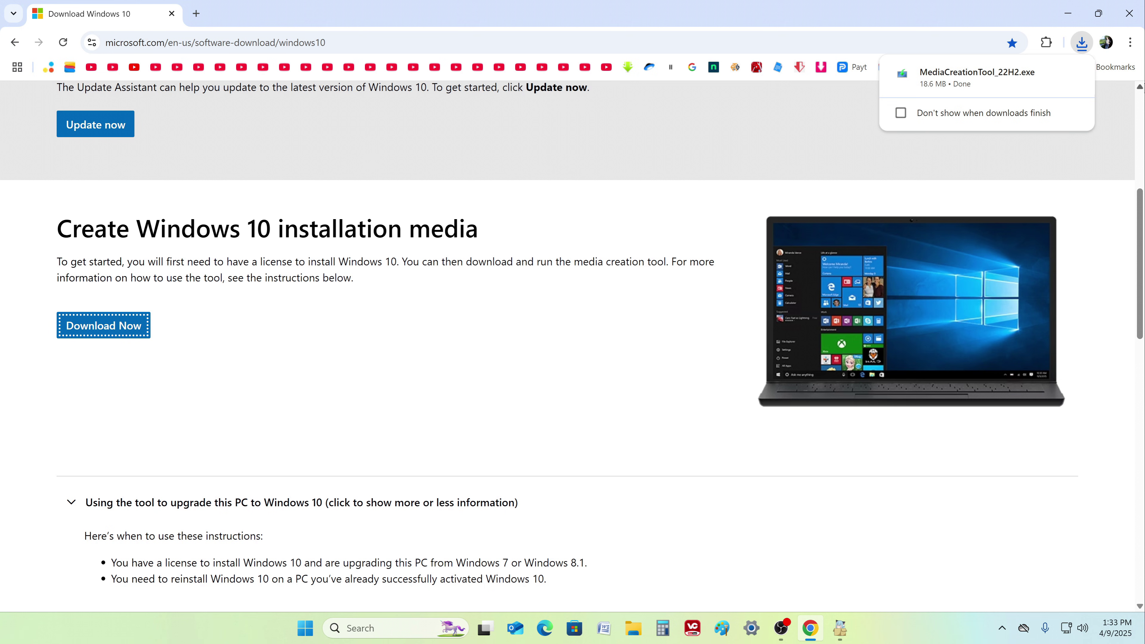
left_click(1129, 17)
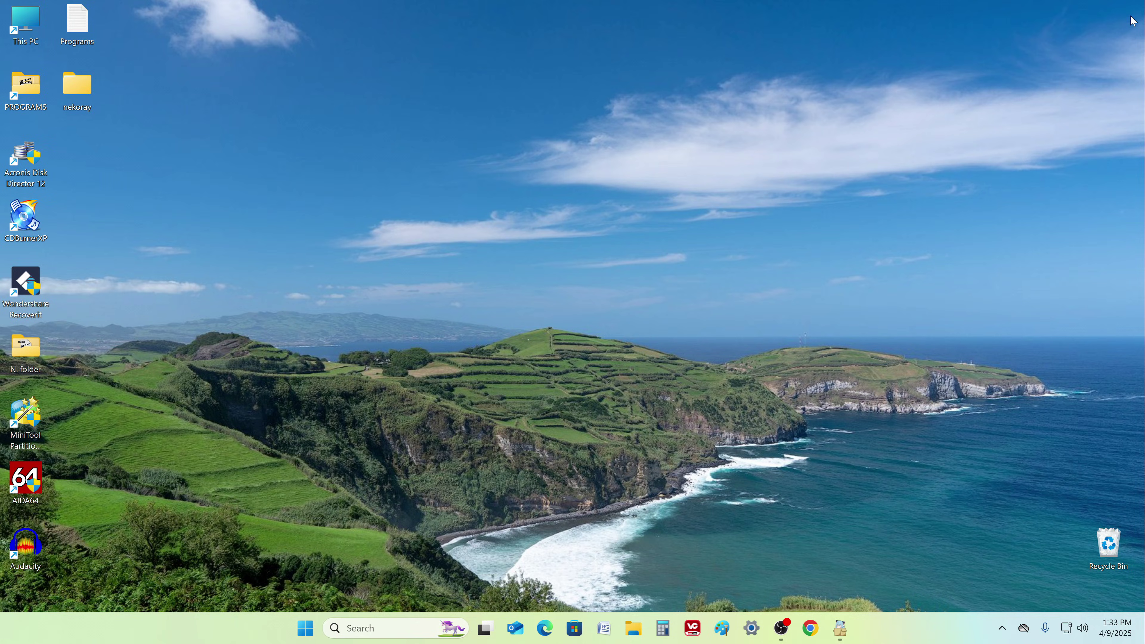
- Run MediaCreationTool_22H2 from the Downloads folder and close the Explorer window behind it
left_click(633, 629)
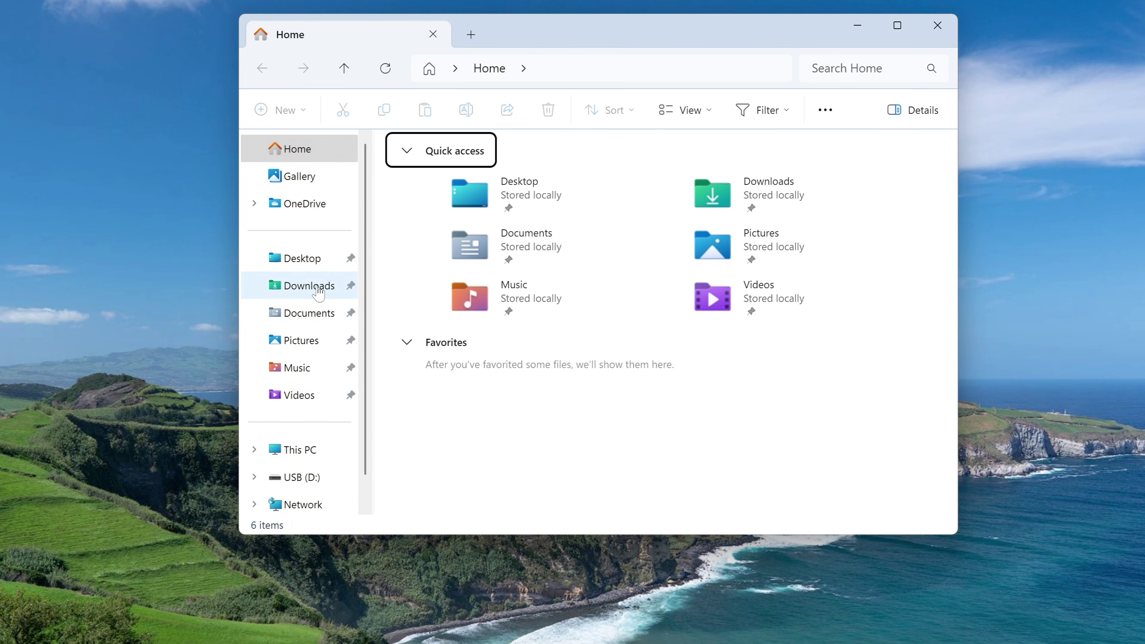
left_click(319, 292)
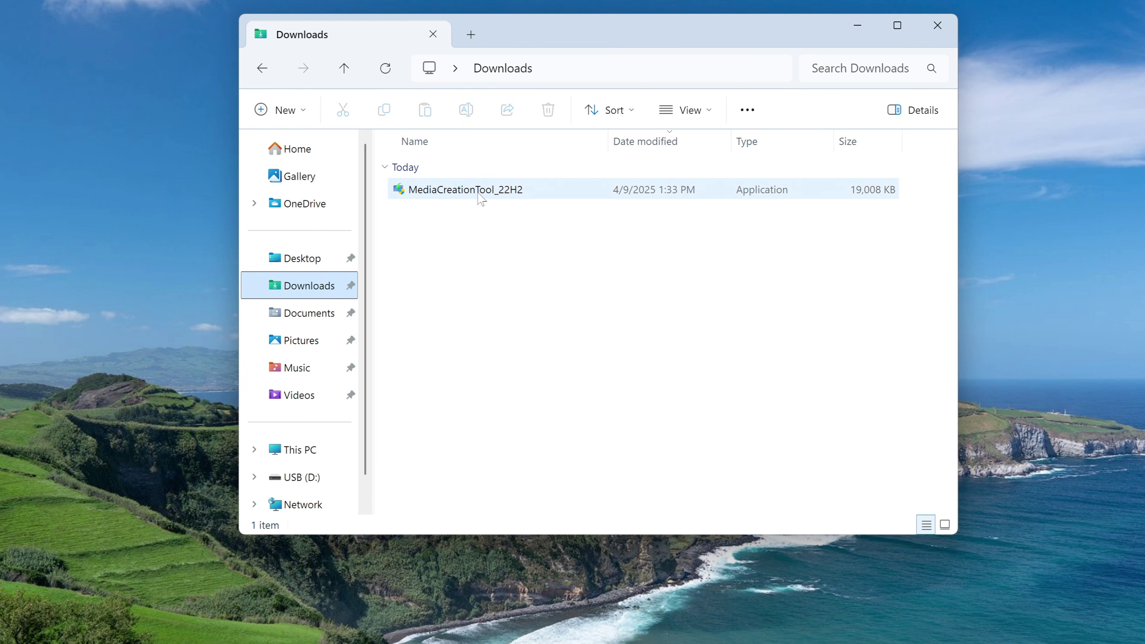
double_click(480, 195)
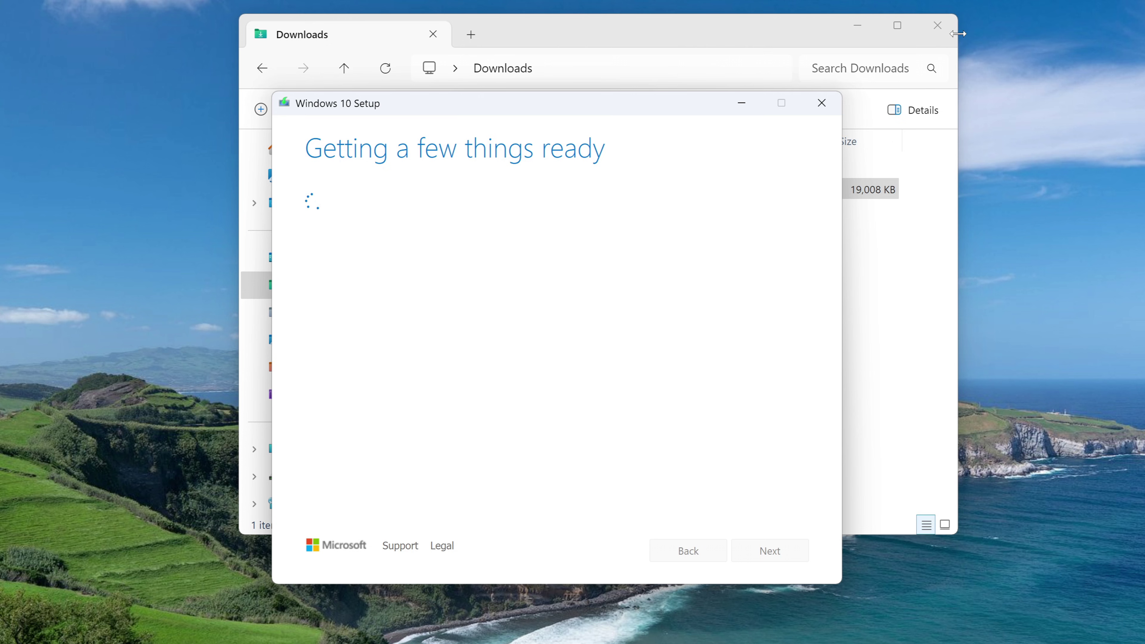
left_click(937, 26)
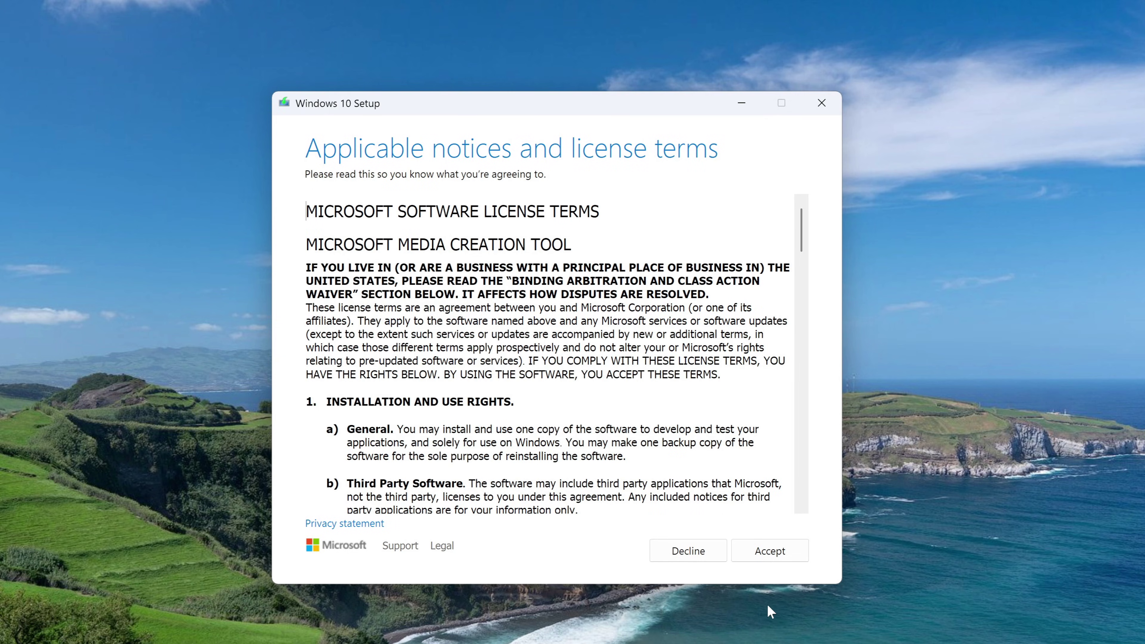
- Accept the license and choose installation media for another PC with English (United States), Windows 10, 64-bit
left_click(748, 558)
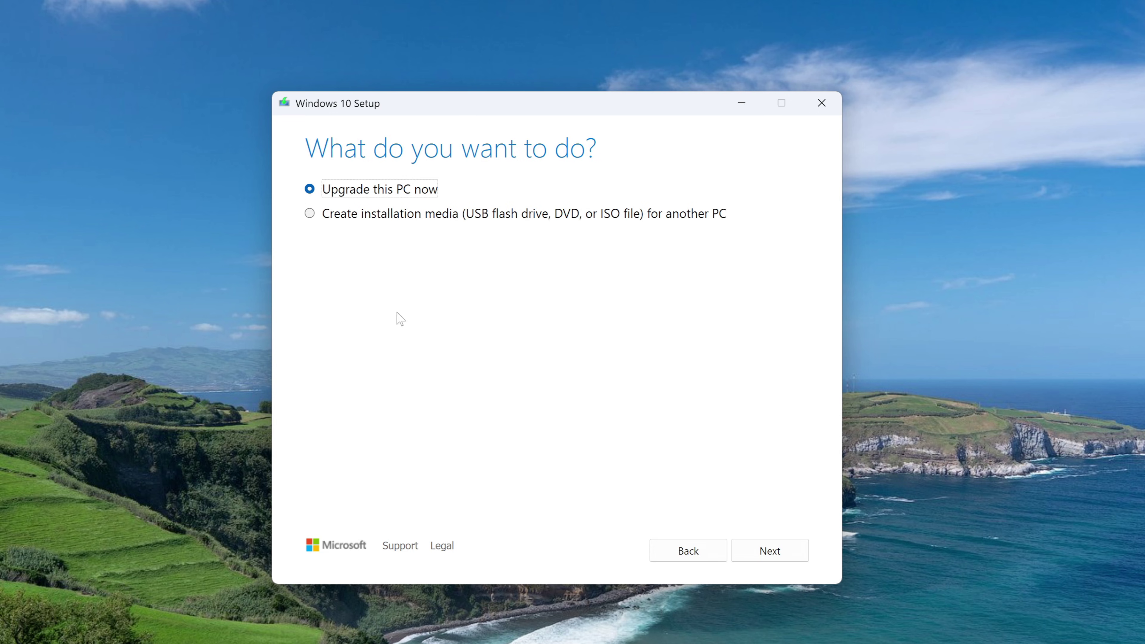
left_click(309, 215)
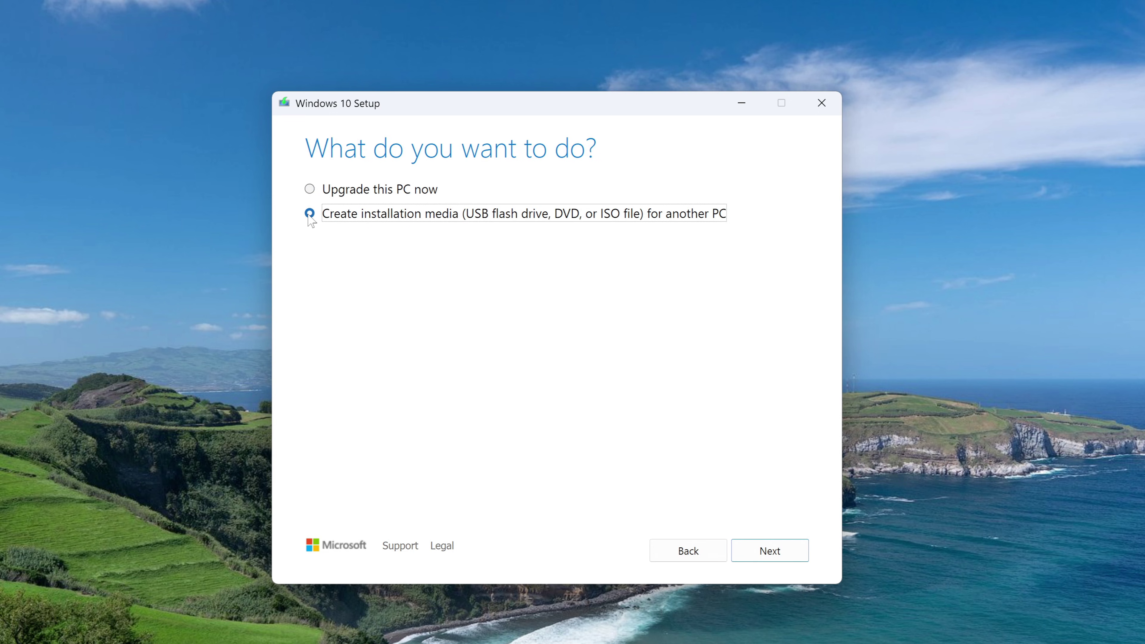
left_click(748, 561)
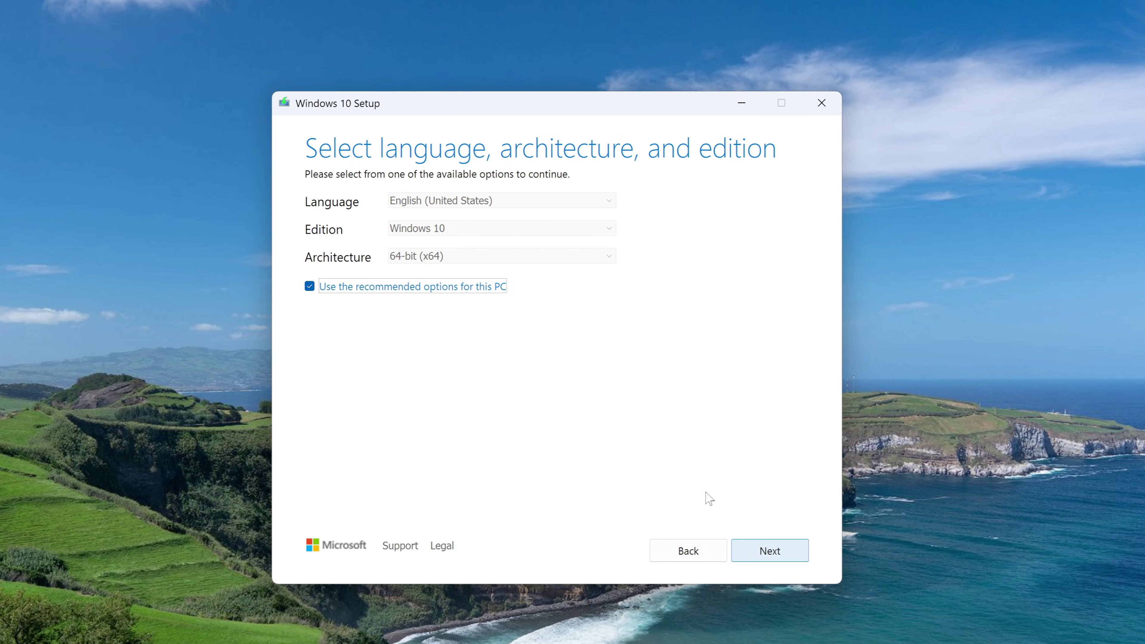
left_click(310, 287)
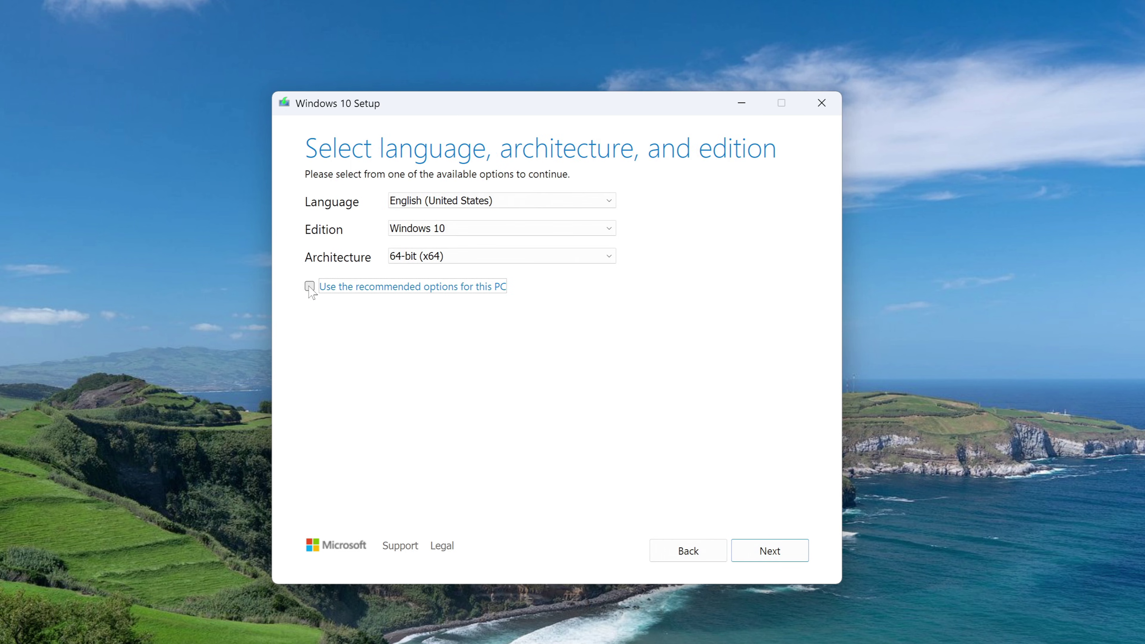
left_click(581, 204)
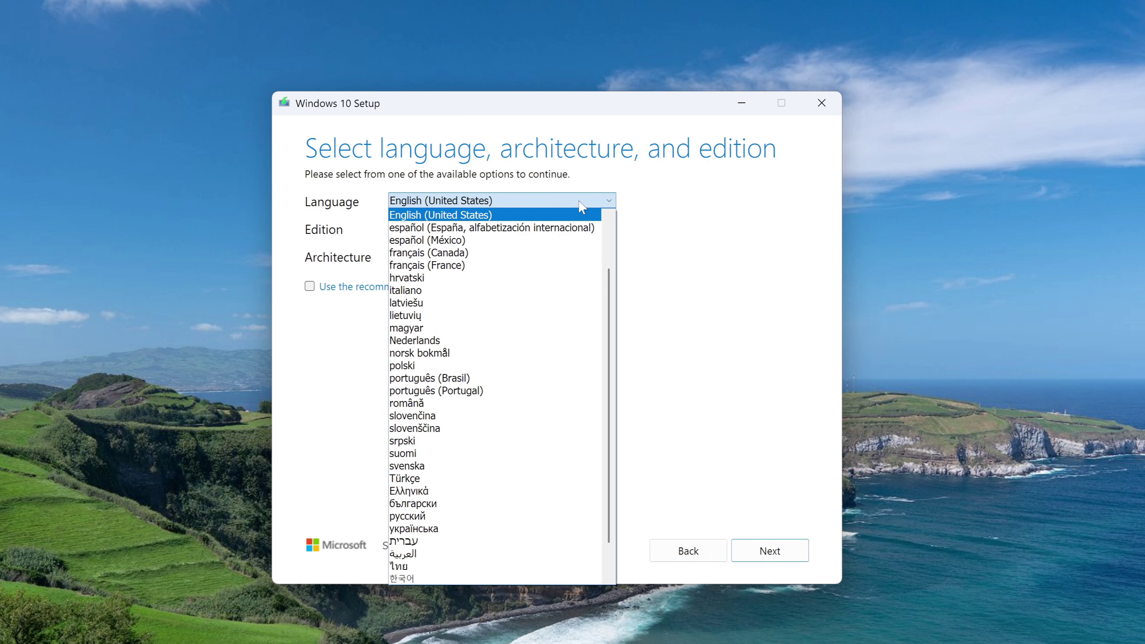
left_click(722, 233)
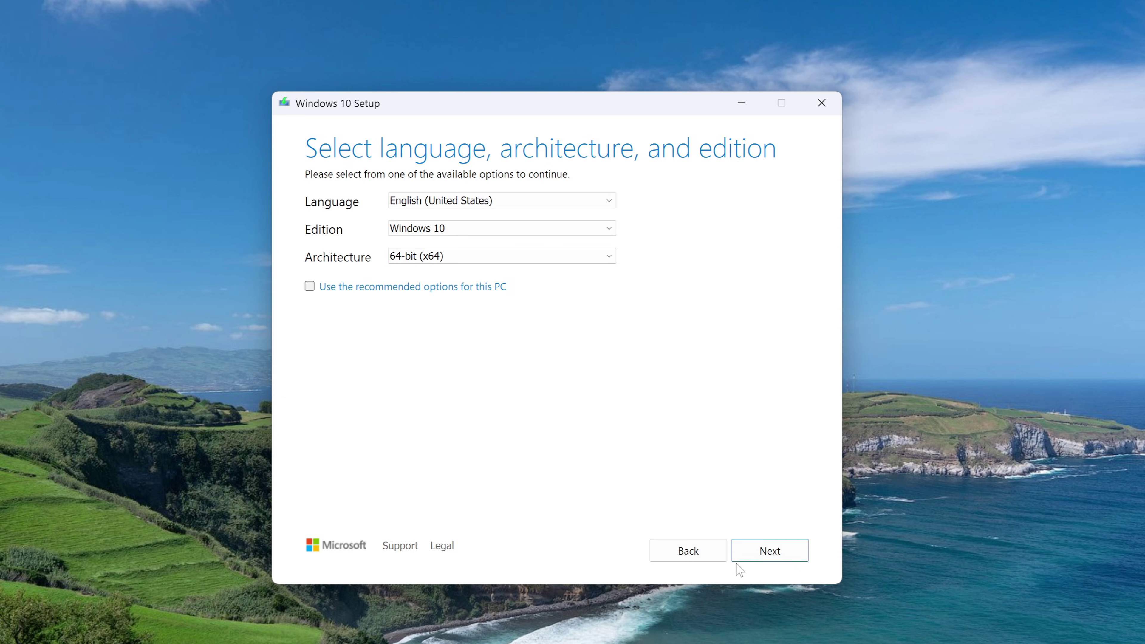
left_click(746, 558)
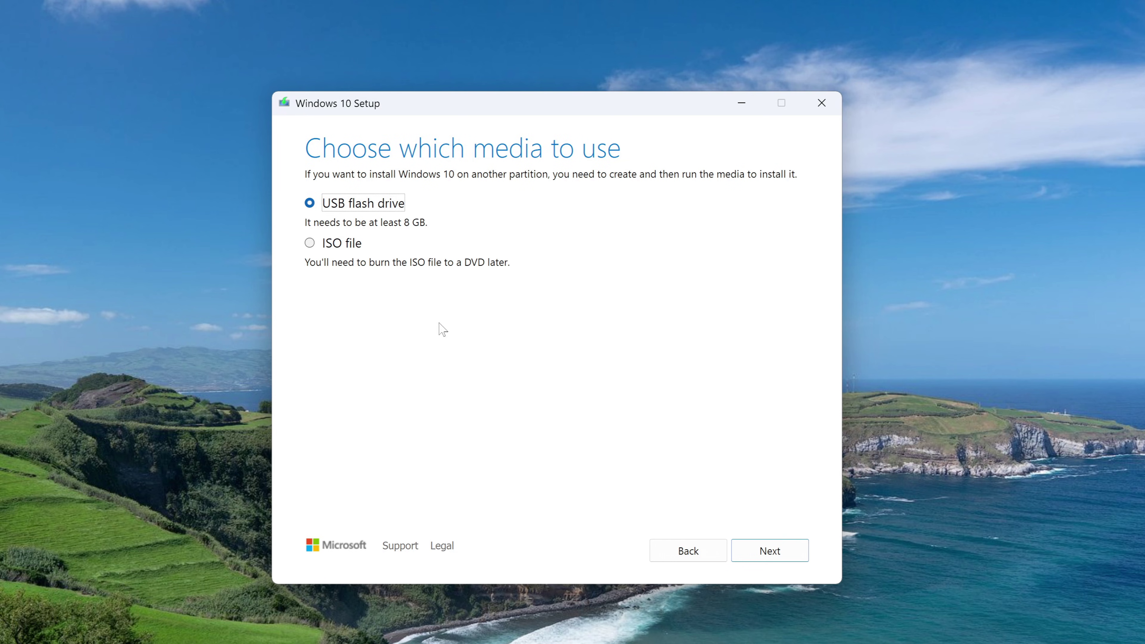
- Write the Windows 10 media to USB flash drive D:, then finish and close the tool
left_click(744, 557)
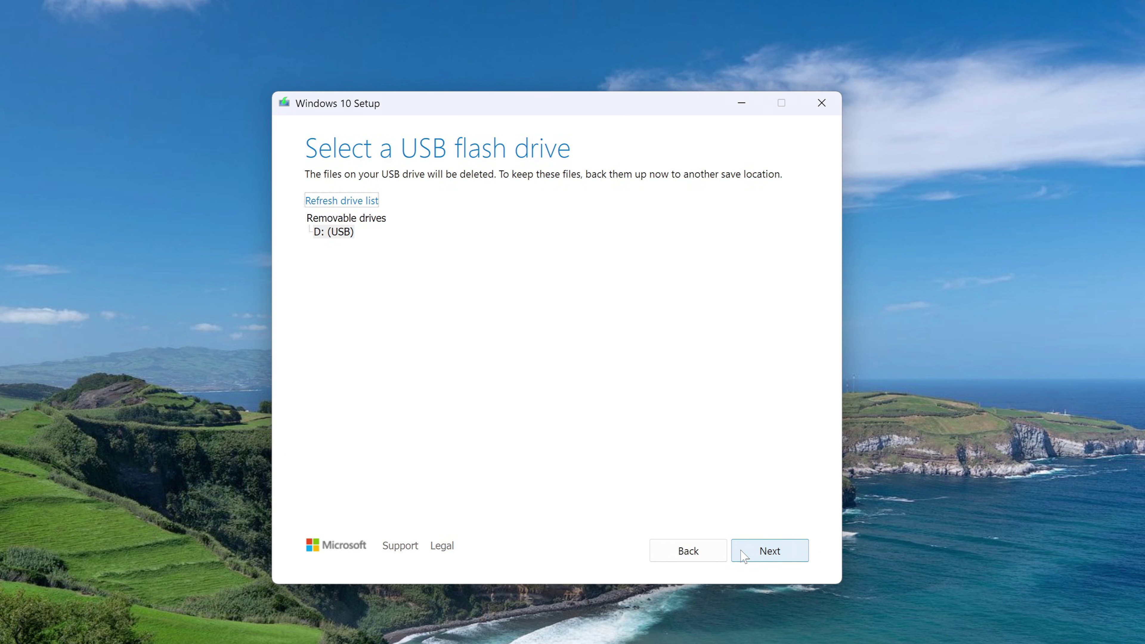
left_click(744, 556)
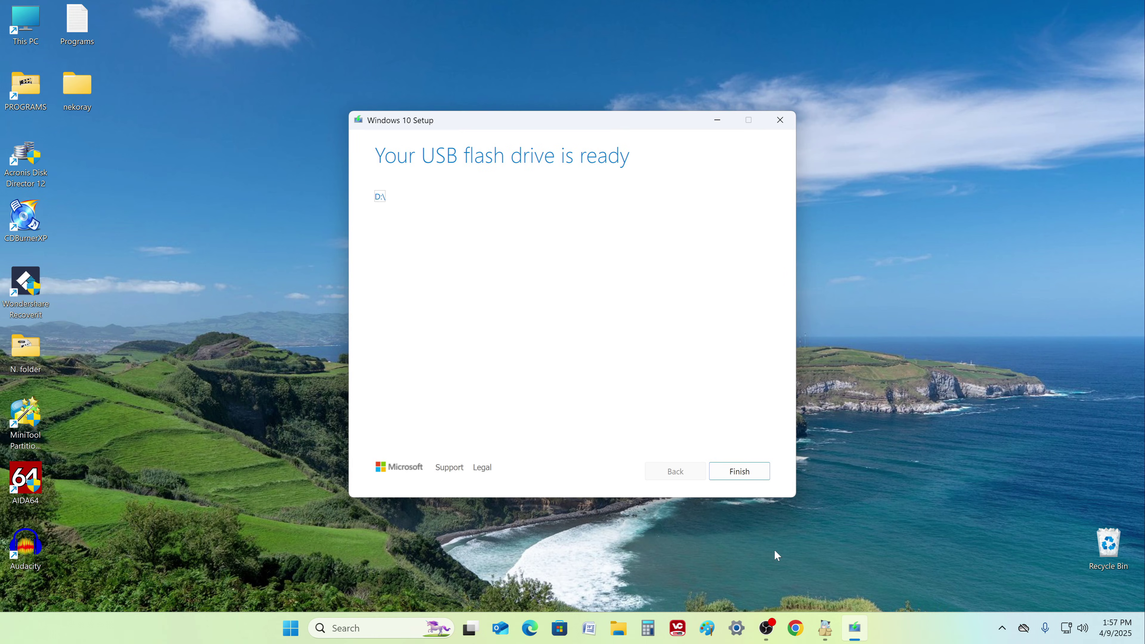
left_click(719, 477)
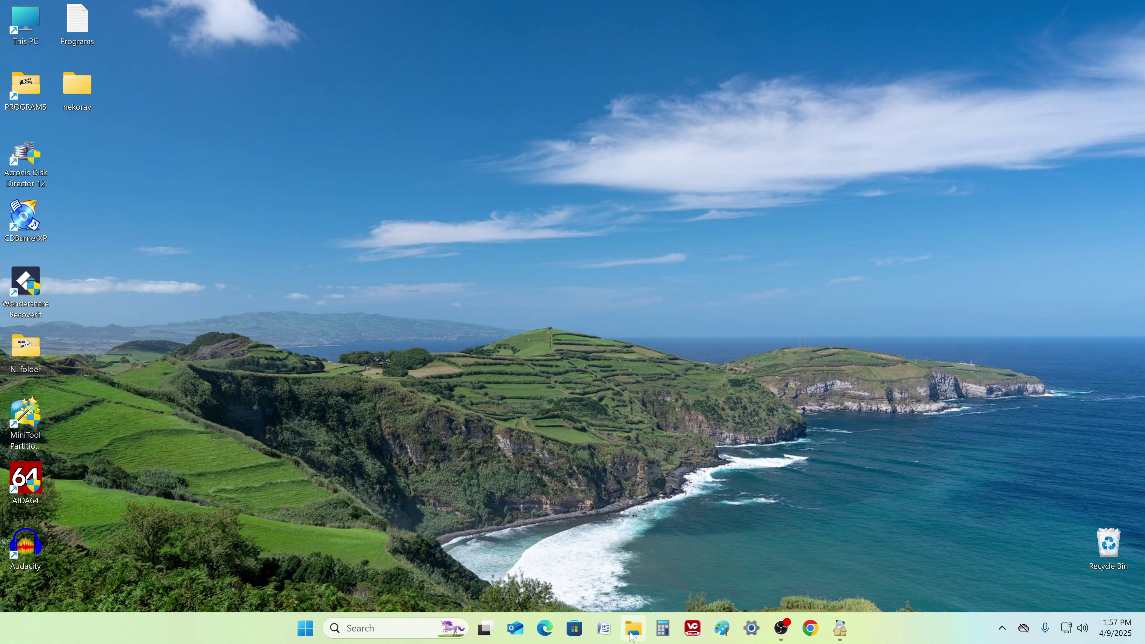
left_click(632, 629)
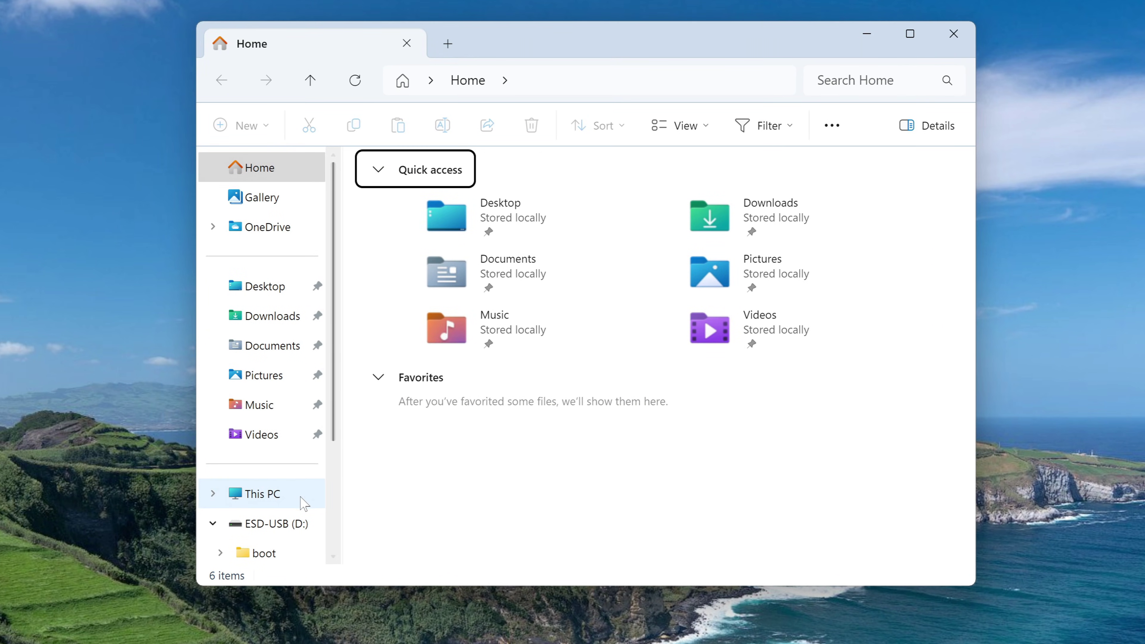
left_click(303, 502)
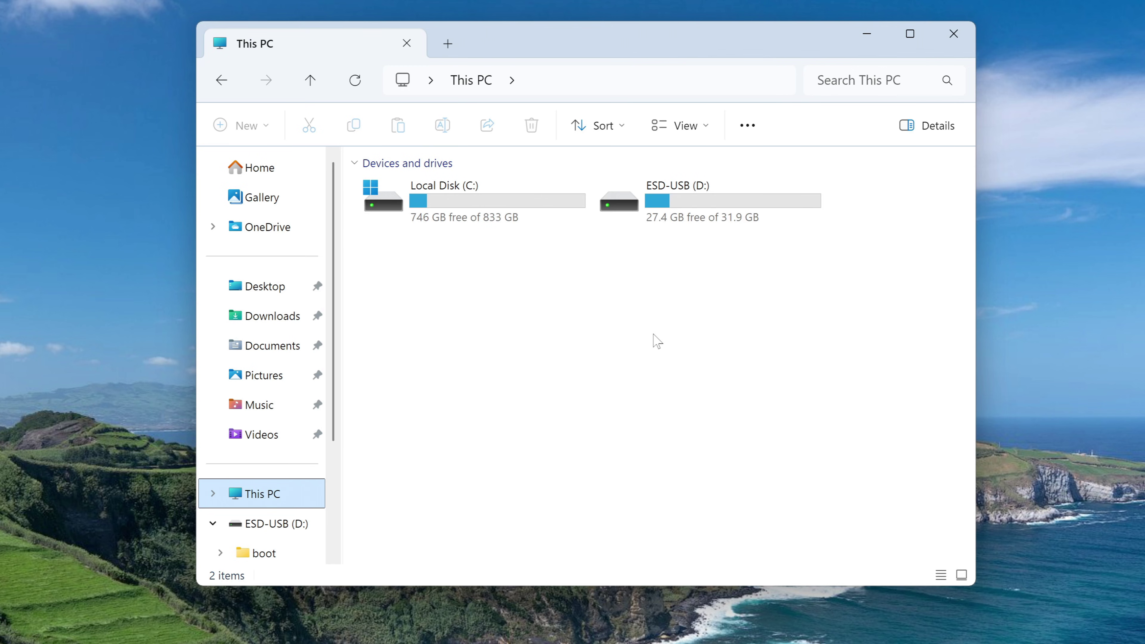
double_click(702, 217)
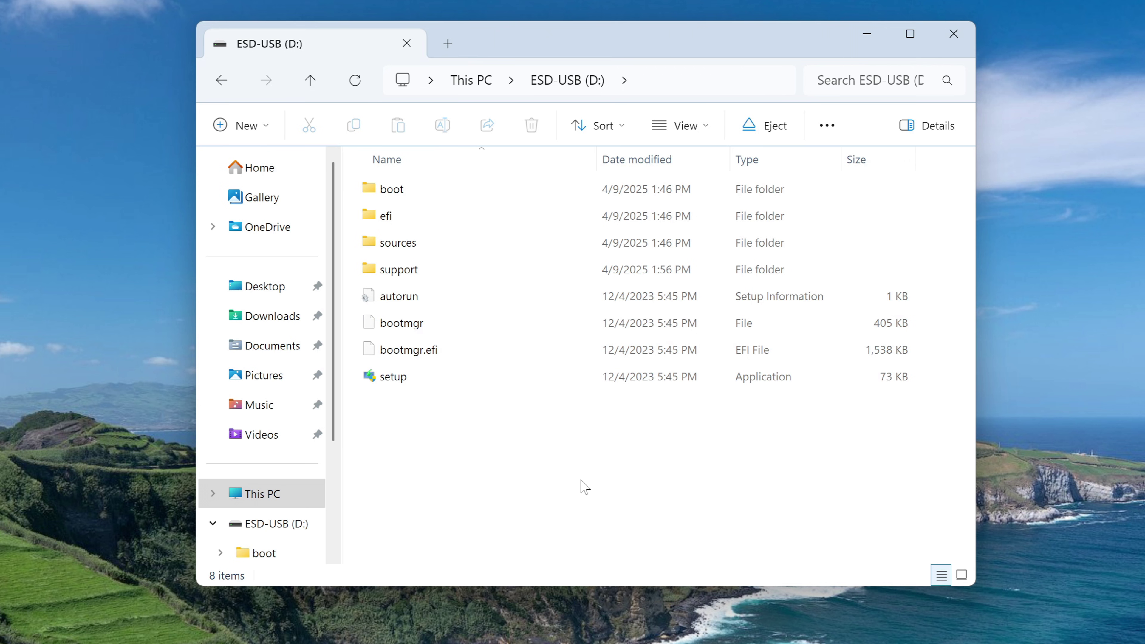
left_click(959, 44)
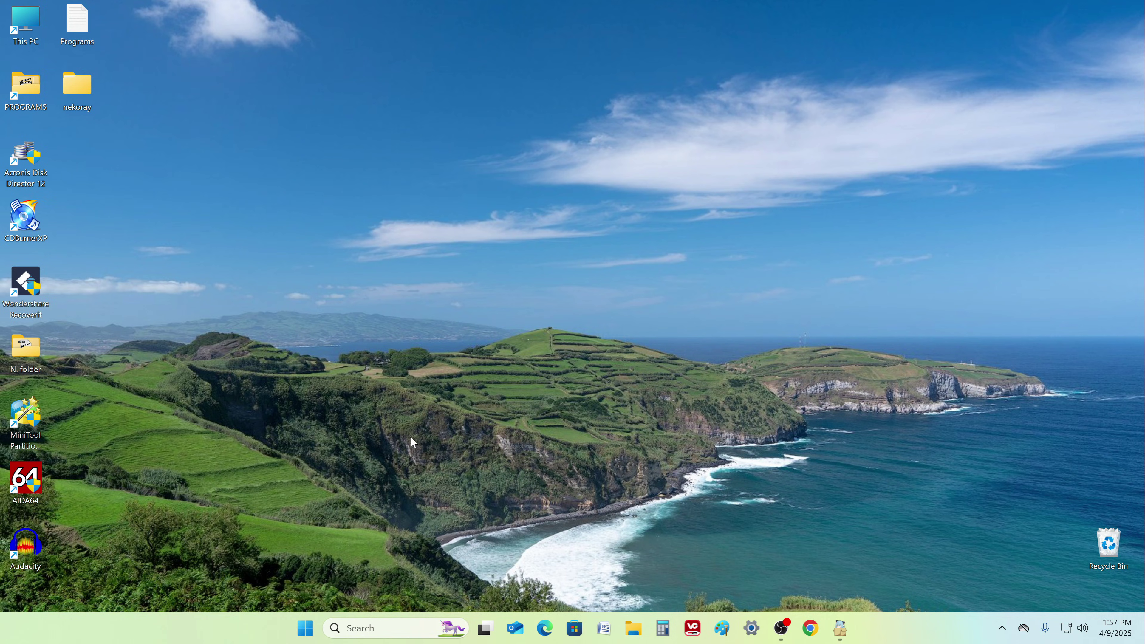
- Restart the PC via Shut down or sign out > Restart to reach the boot menu
right_click(305, 628)
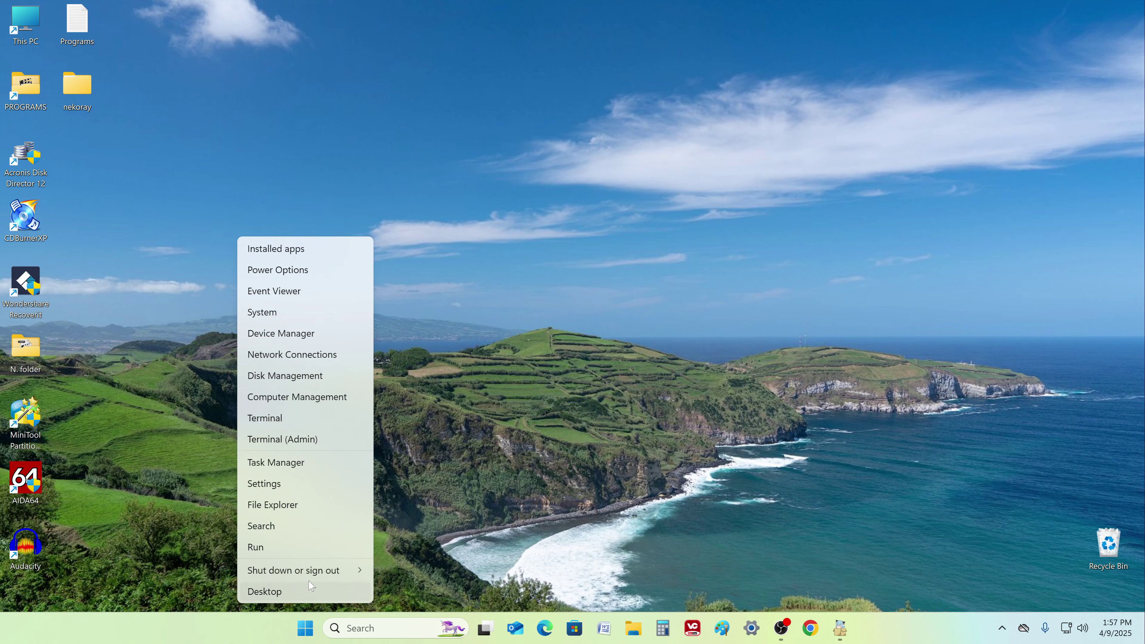
mouse_move(315, 571)
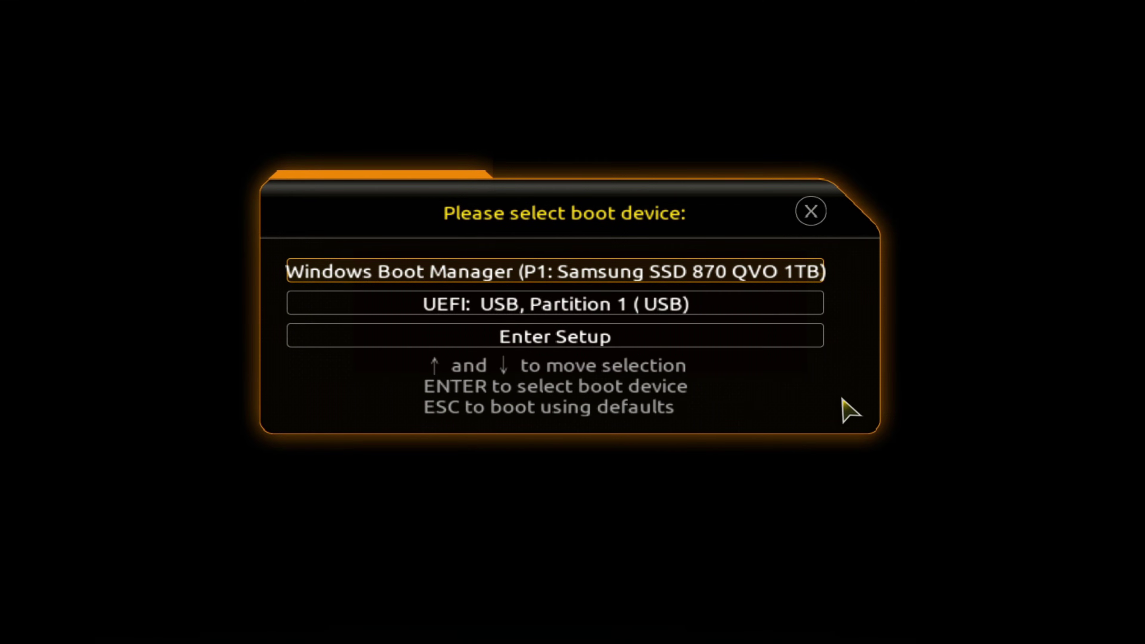
- Boot from the UEFI USB partition and start Windows Setup without a product key
key("Down")
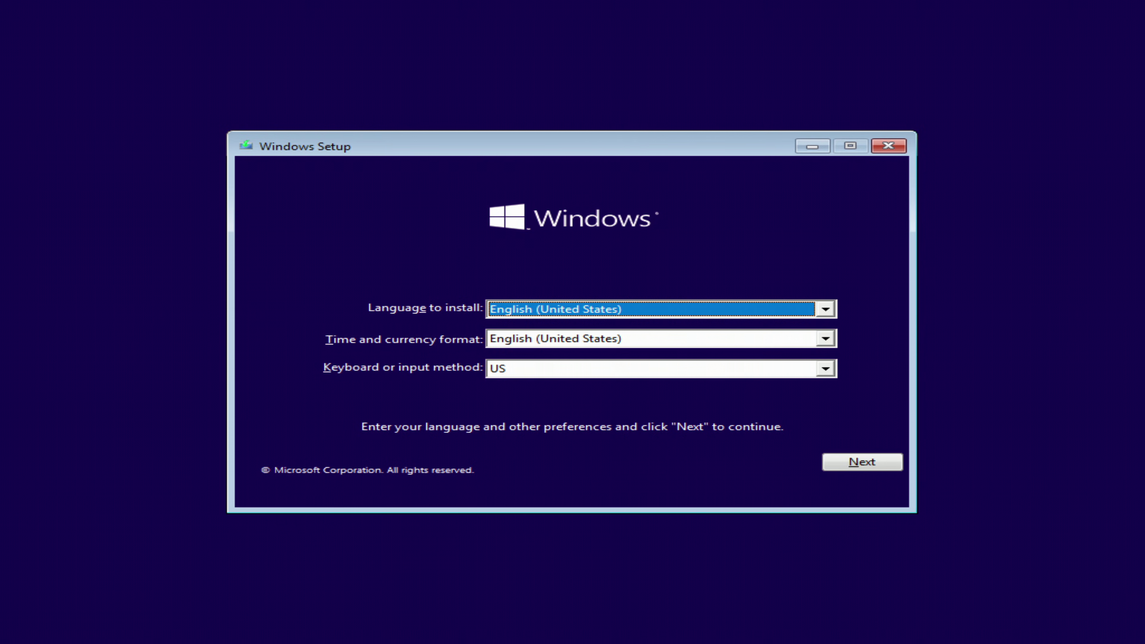
left_click(836, 467)
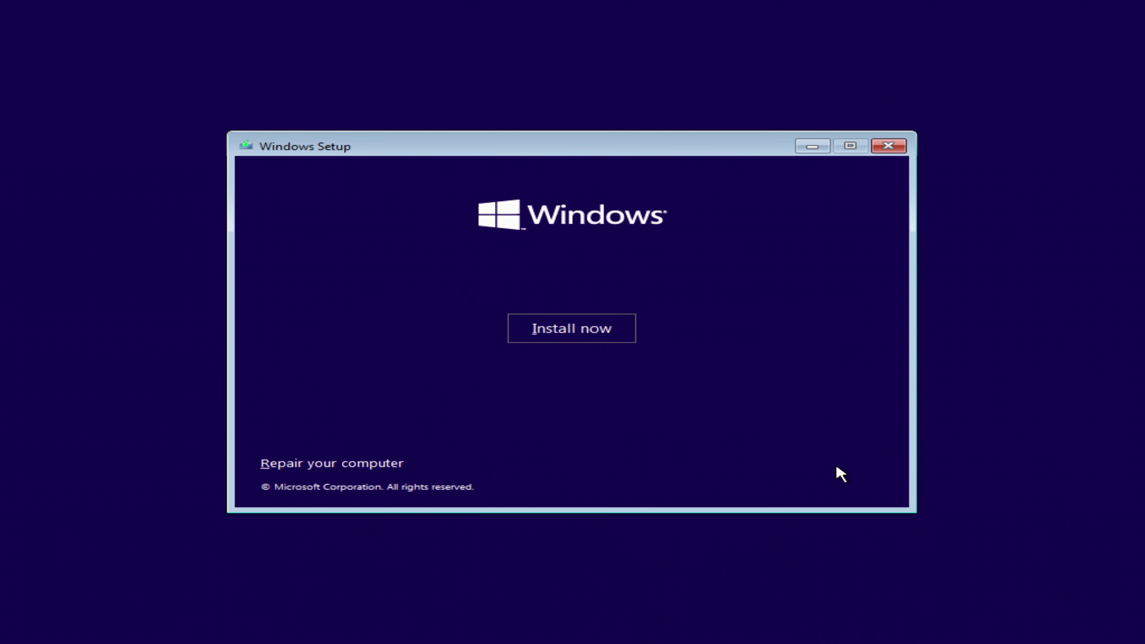
left_click(625, 339)
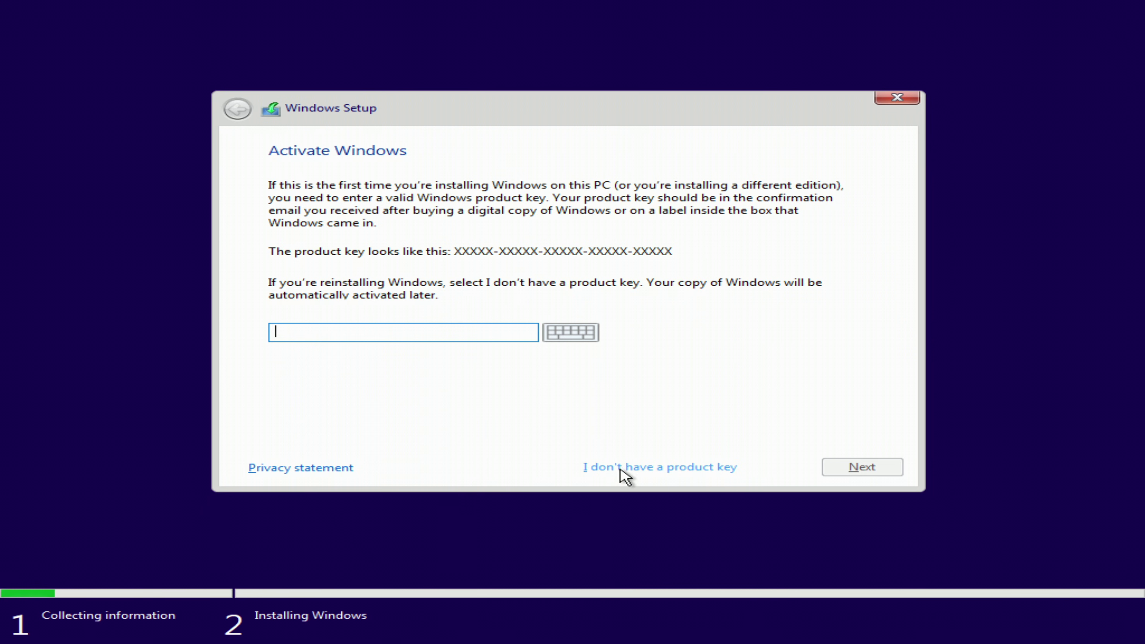
left_click(631, 467)
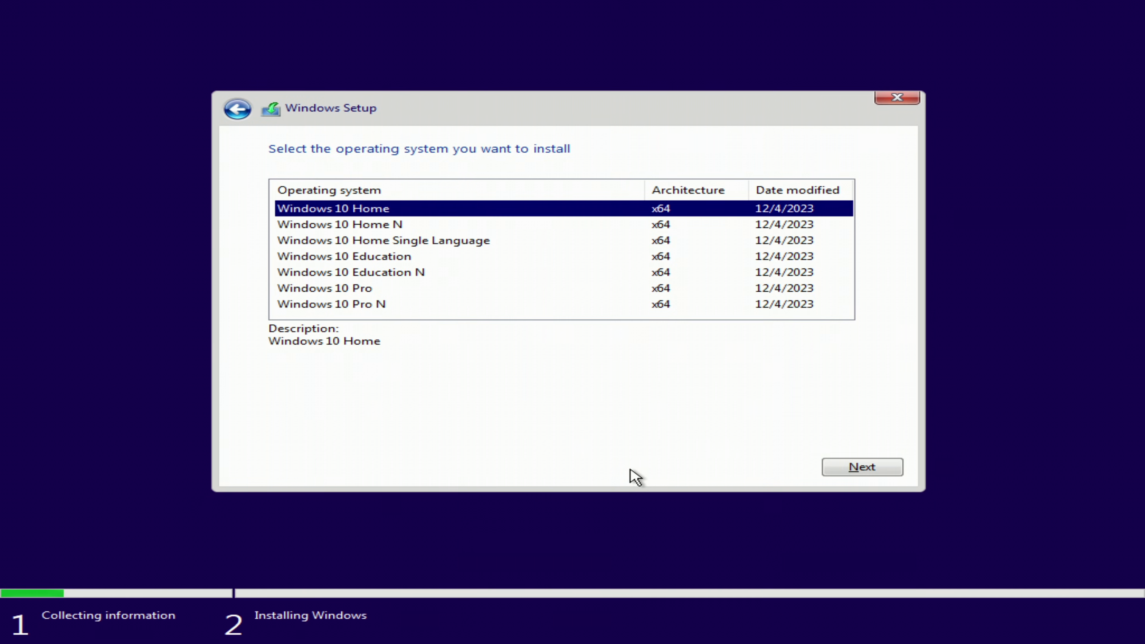
- Choose Windows 10 Pro as the edition and accept the license terms
left_click(379, 292)
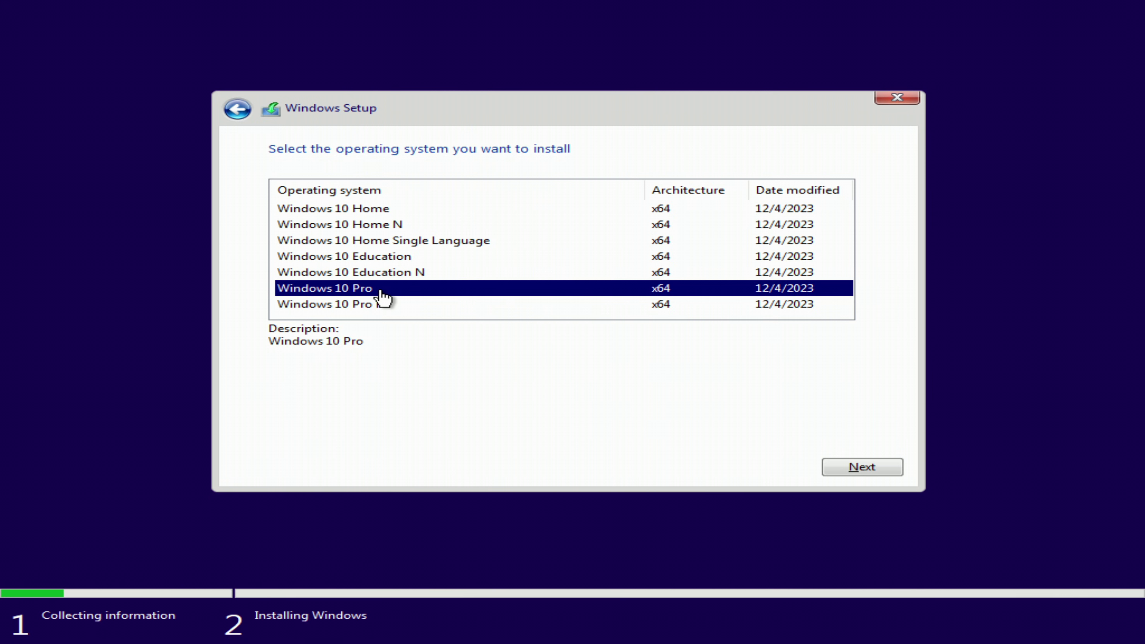
left_click(830, 473)
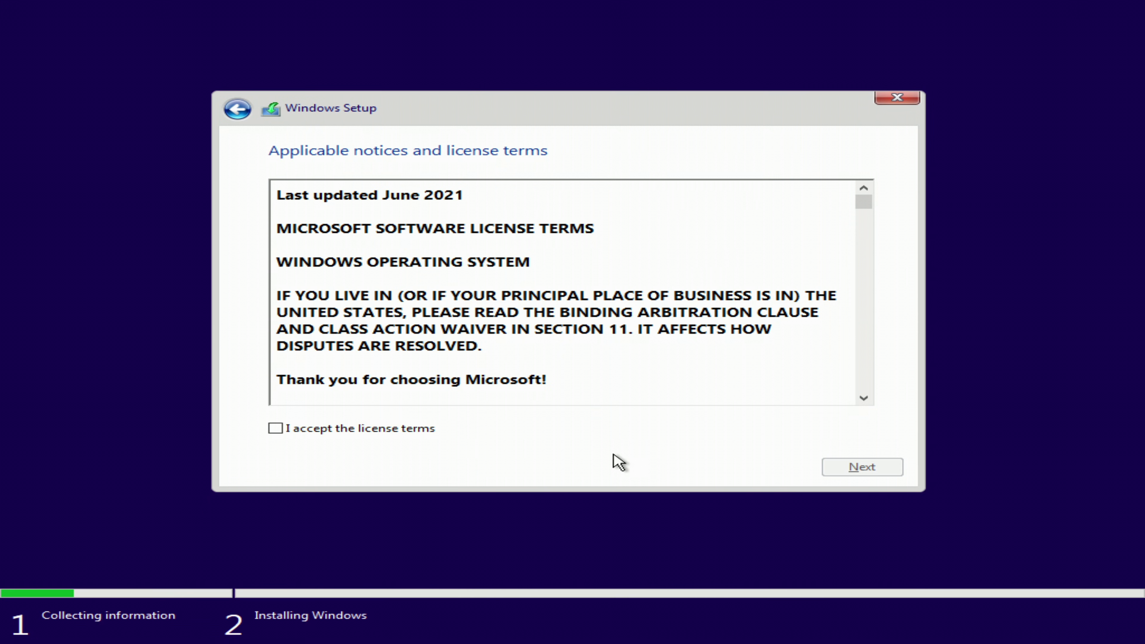
left_click(277, 429)
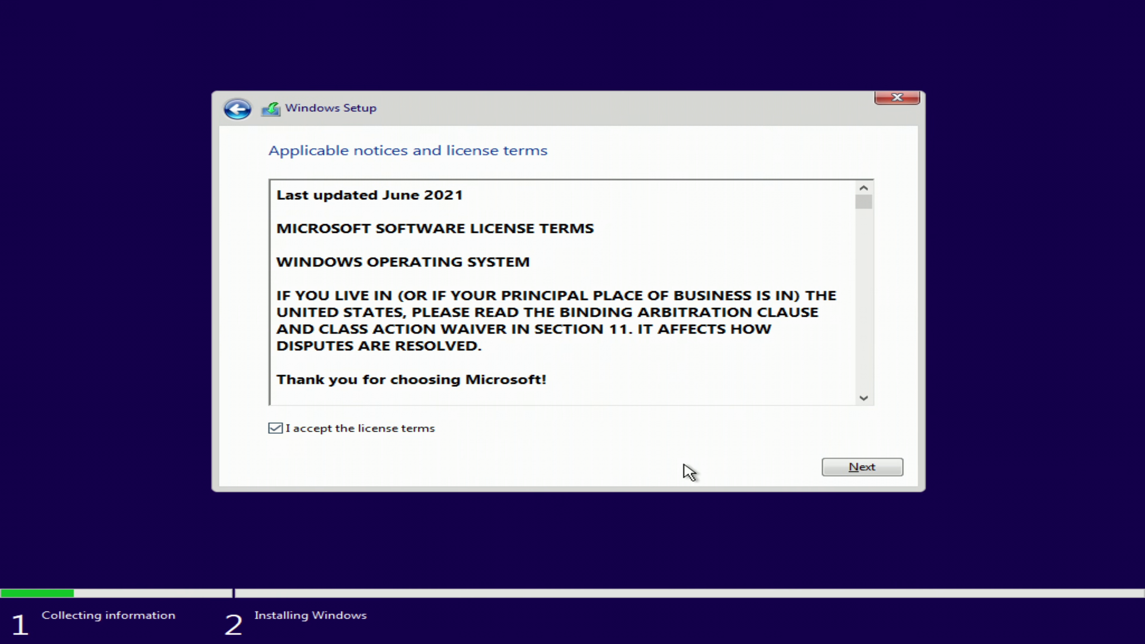
left_click(837, 473)
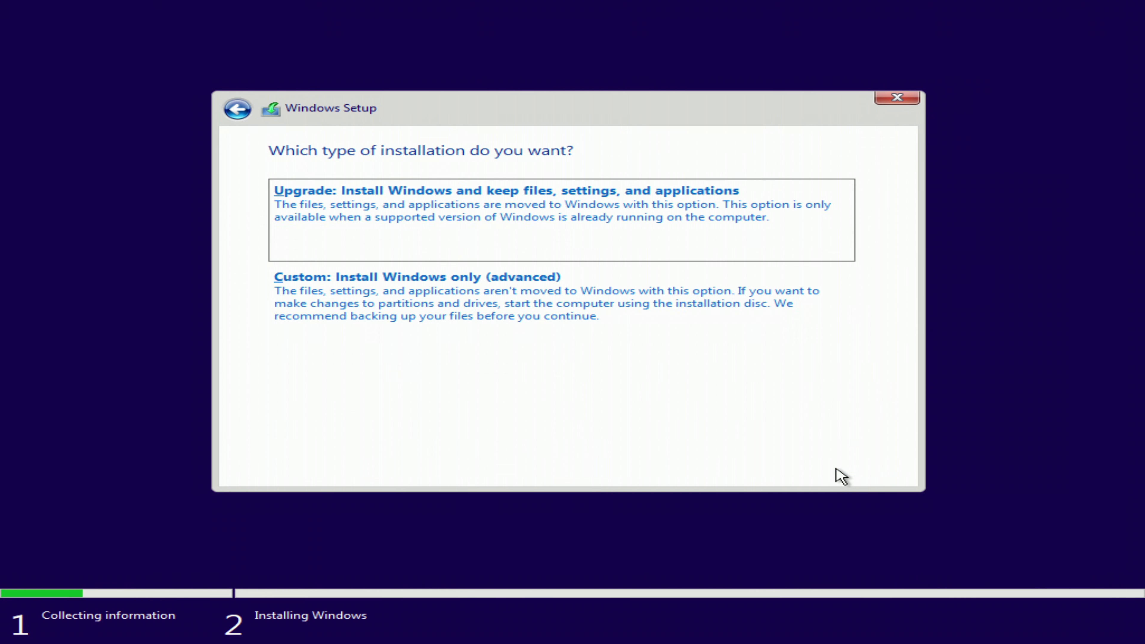
- Run a Custom install of Windows onto the 97.7 GB Drive 0 Unallocated Space
left_click(537, 316)
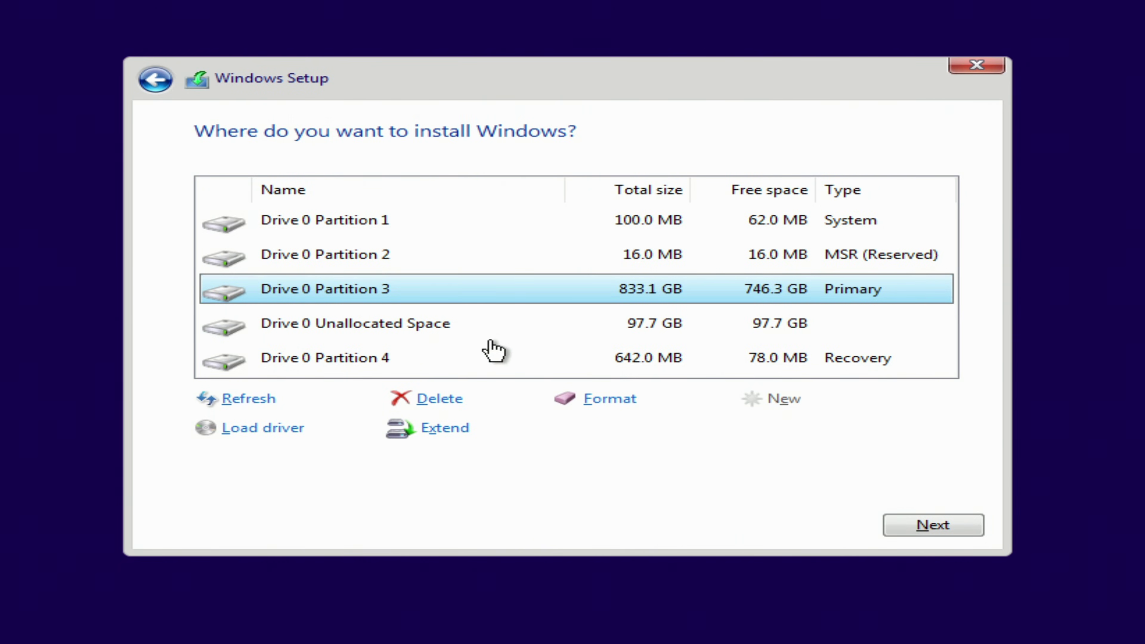
left_click(437, 330)
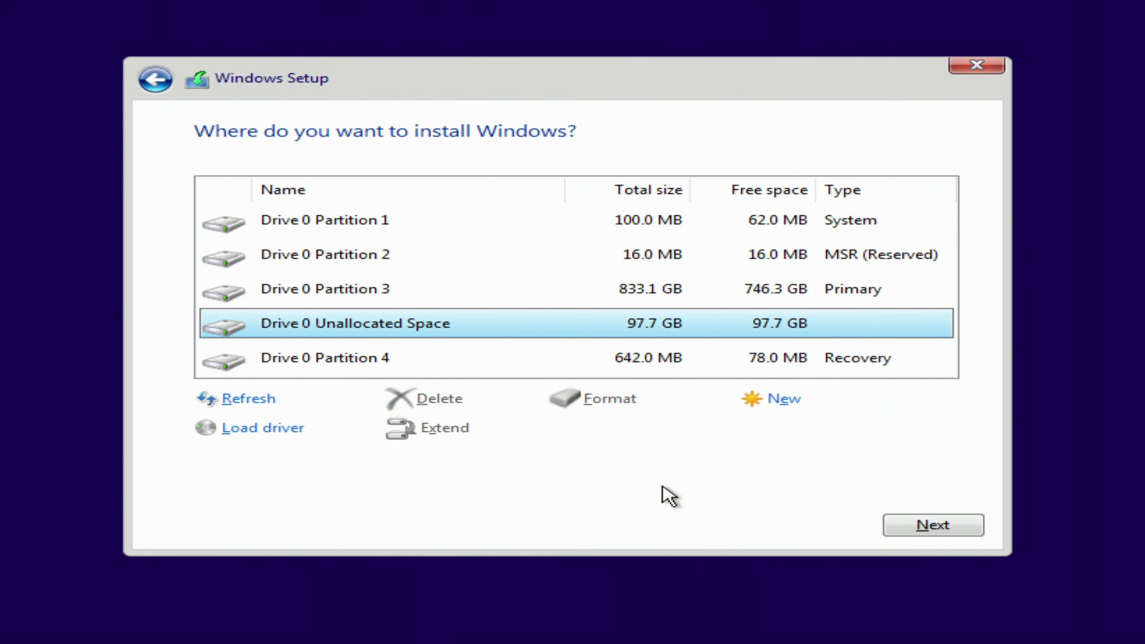
left_click(903, 527)
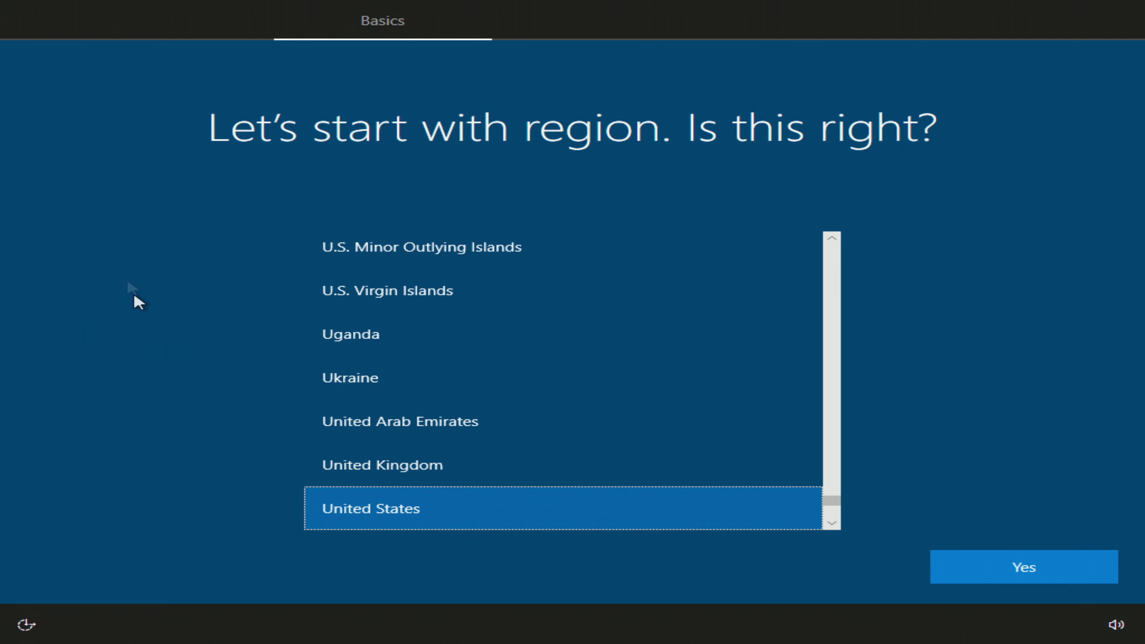
- After installation completes, confirm United States as the region
left_click(959, 566)
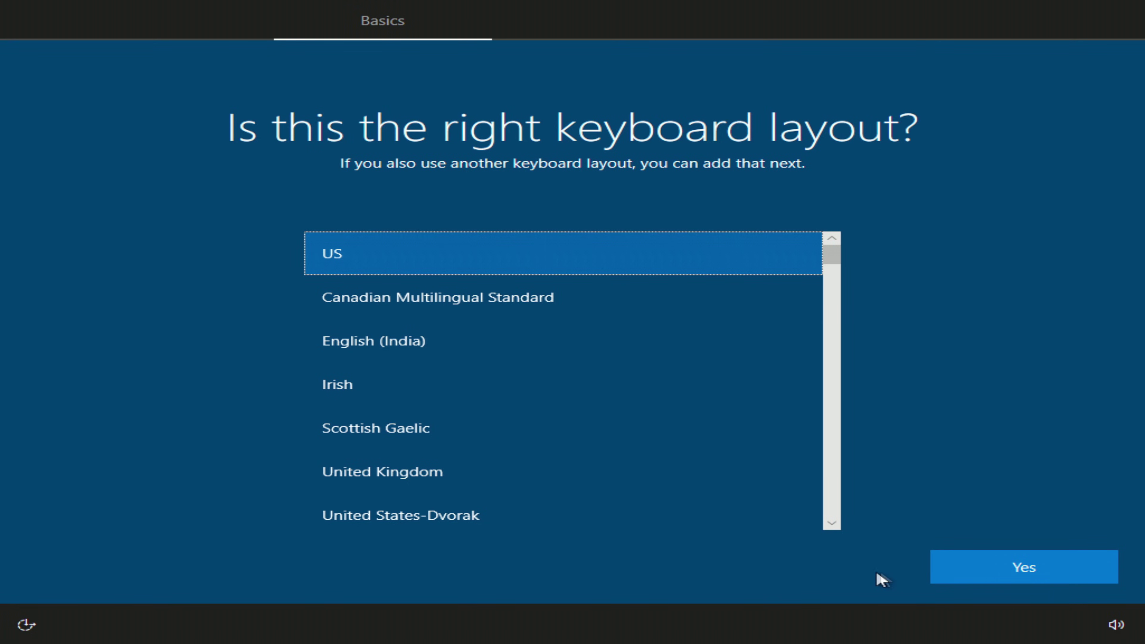
- Accept the US keyboard layout, skip a second layout, and set up for personal use
left_click(960, 570)
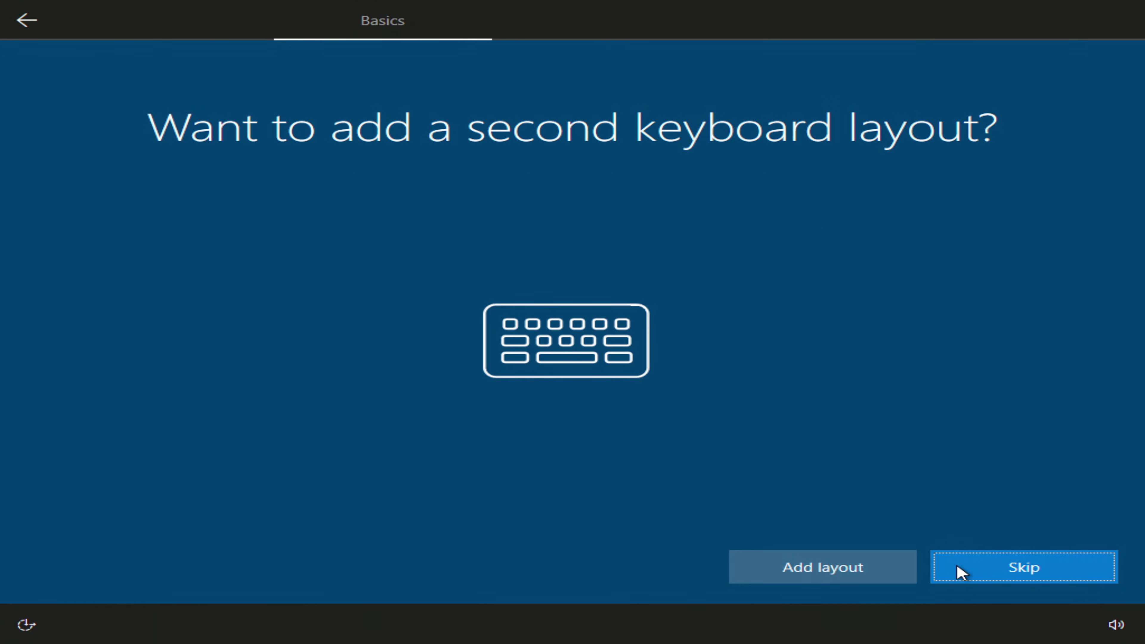
left_click(960, 570)
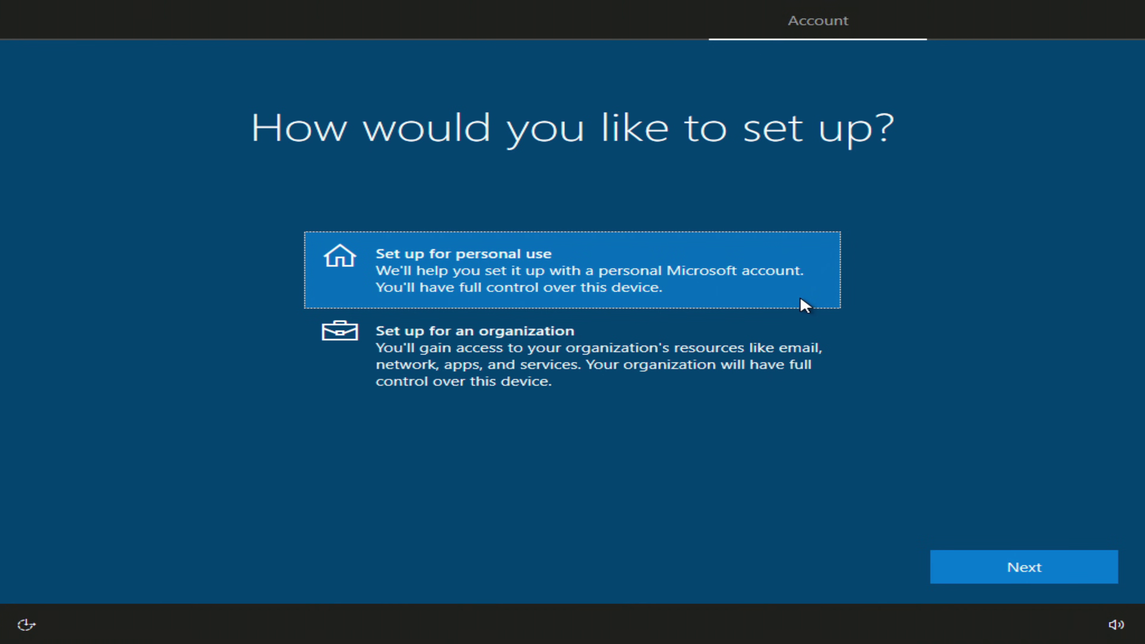
left_click(943, 568)
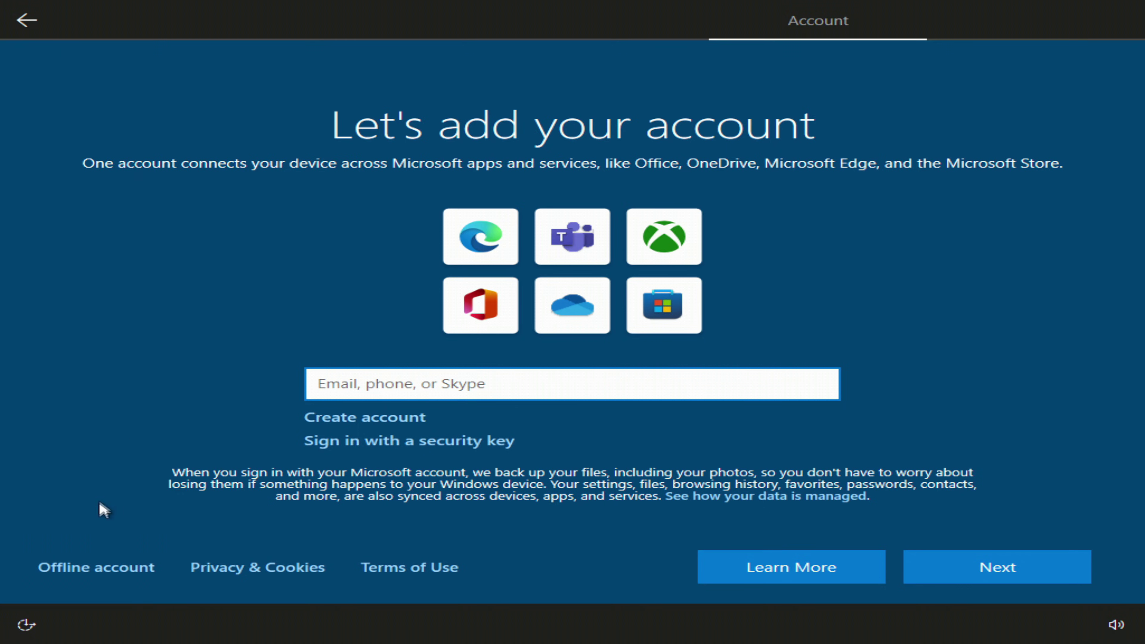
- Create an offline local account with the chosen user name and no password
left_click(112, 568)
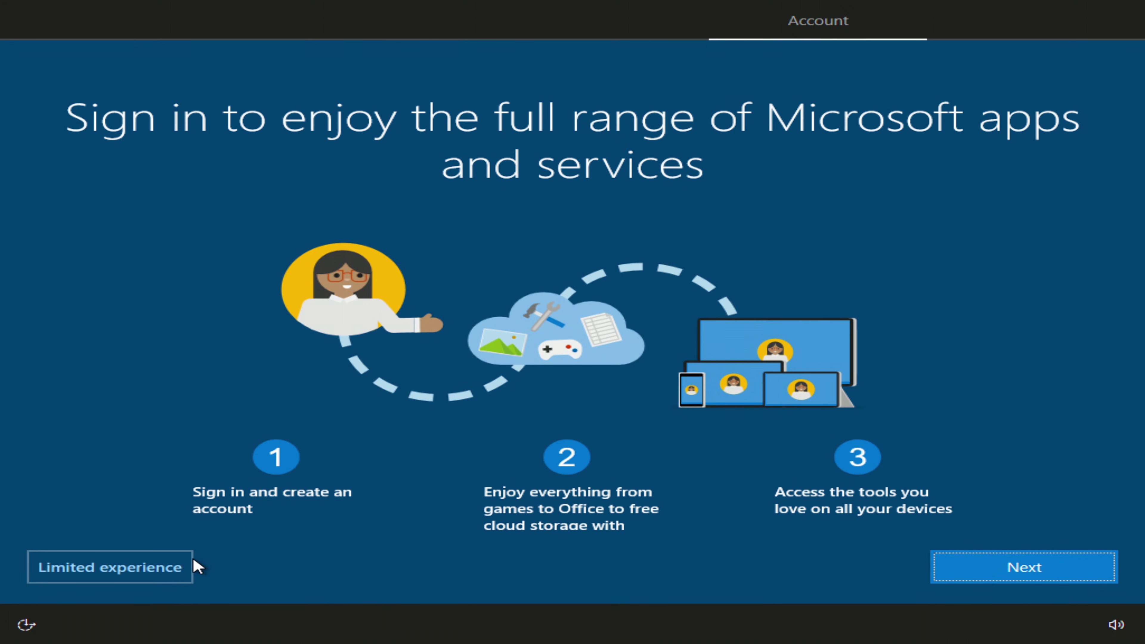
left_click(111, 578)
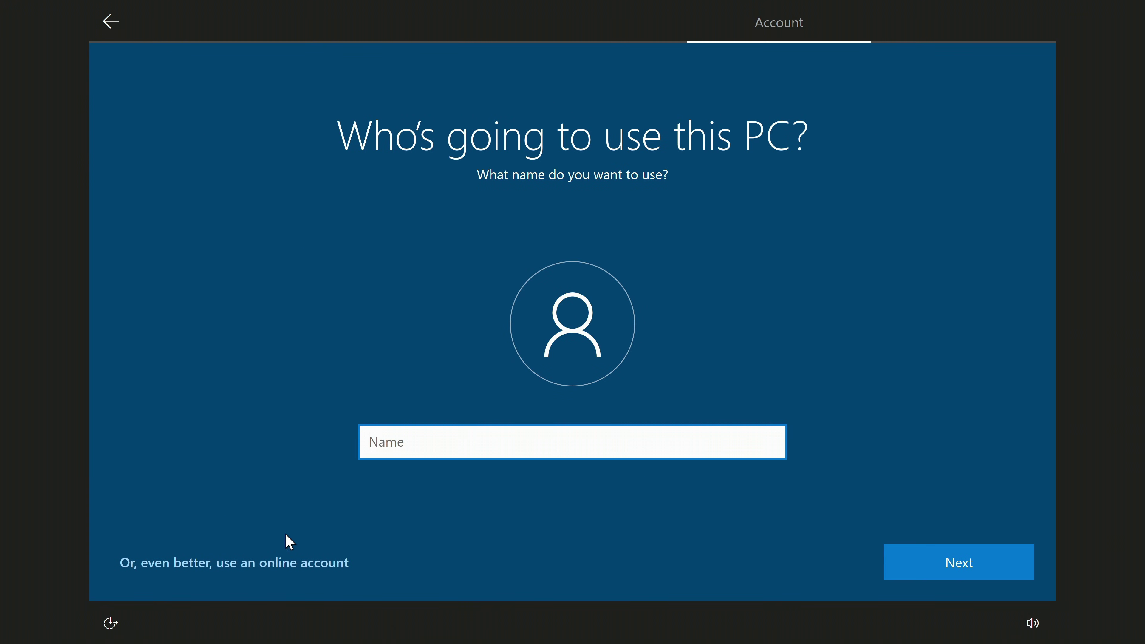
type("Malik-2")
left_click(915, 570)
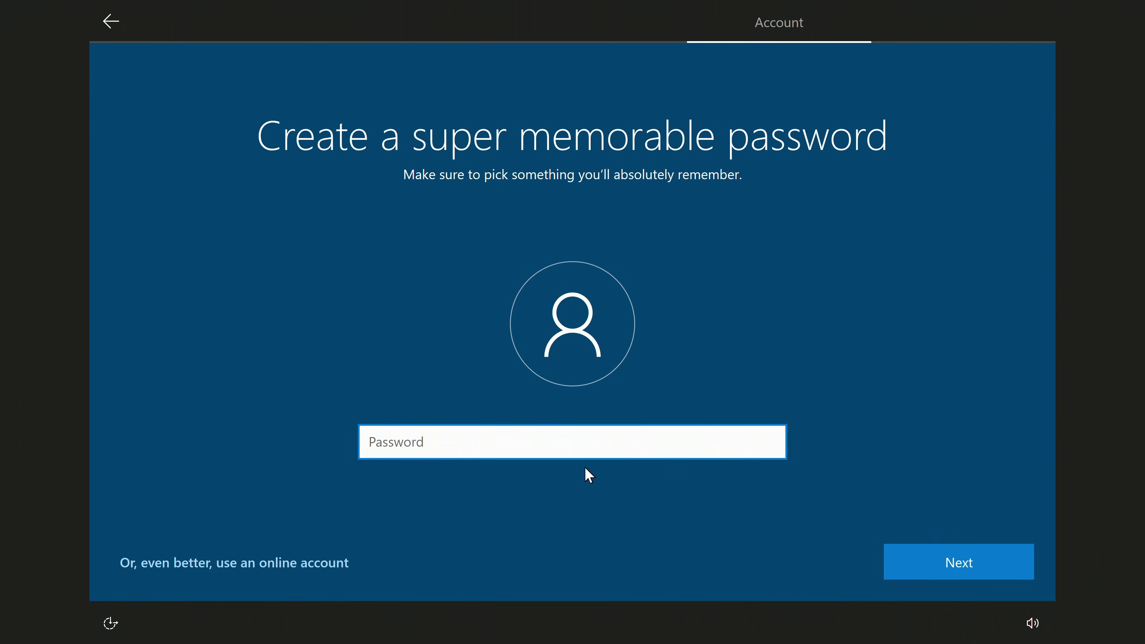
left_click(901, 576)
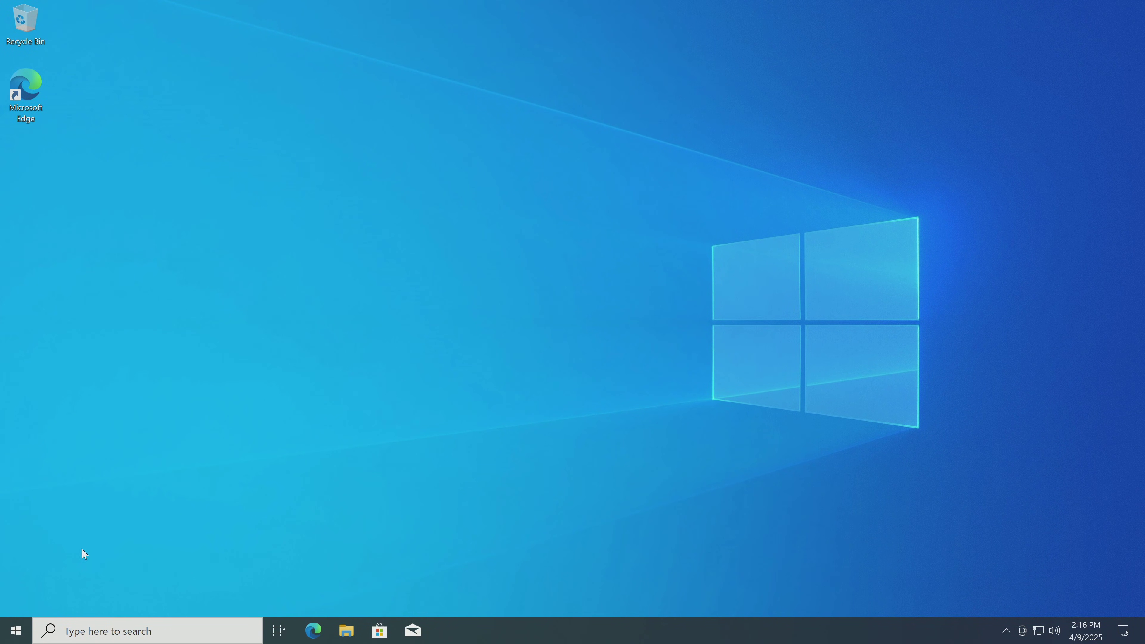
- Check the Accounts page in Settings for the new local administrator account
left_click(14, 630)
mouse_move(14, 574)
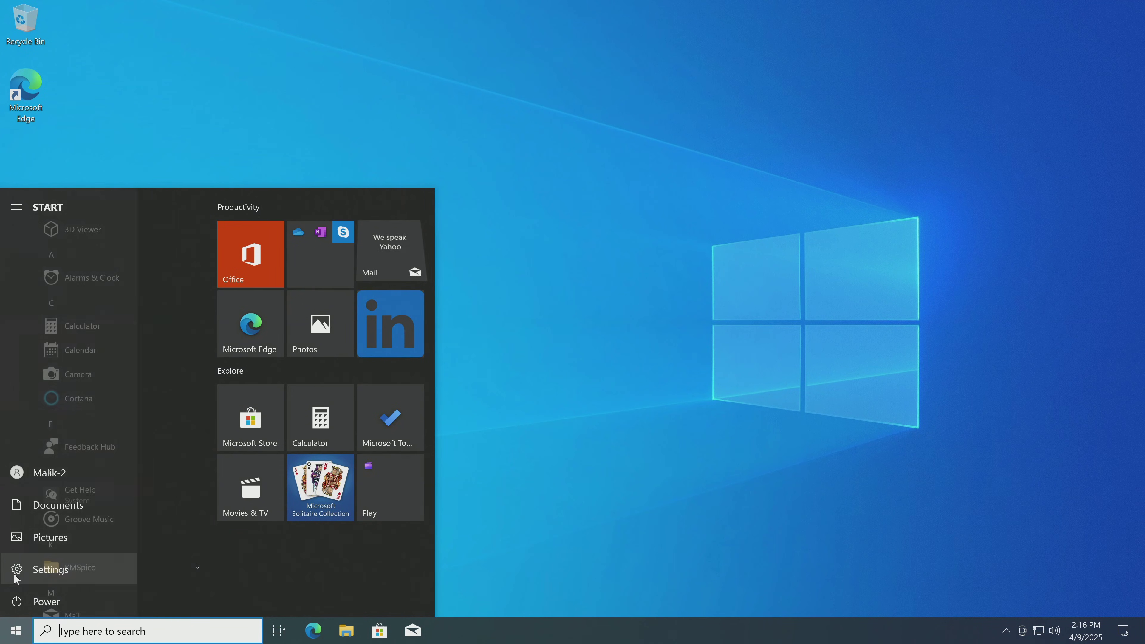
left_click(107, 576)
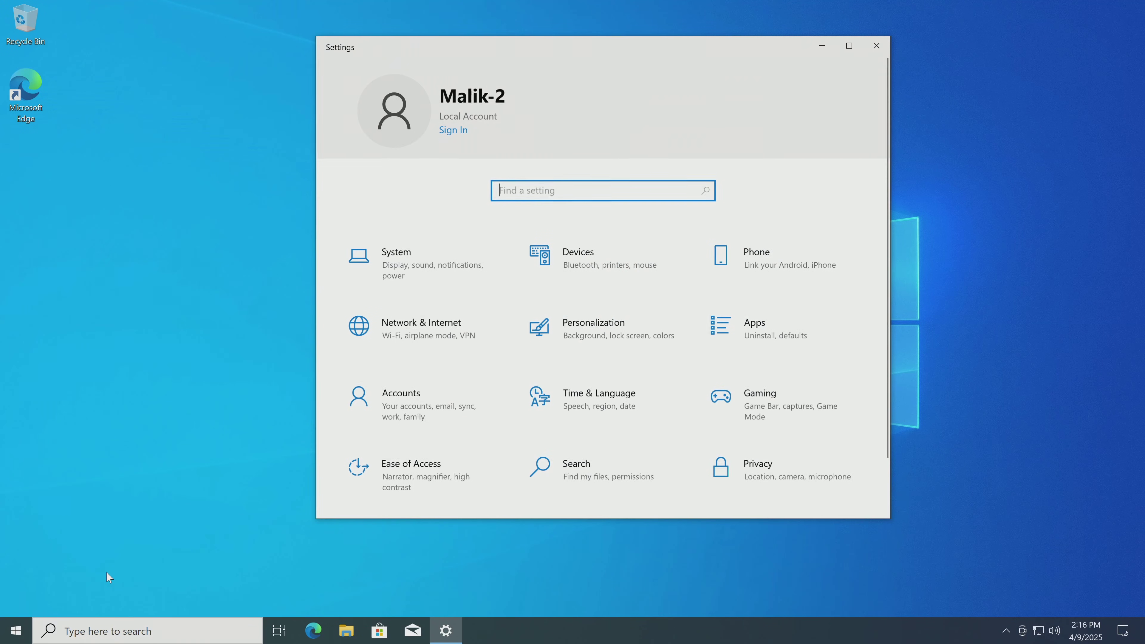
left_click(417, 411)
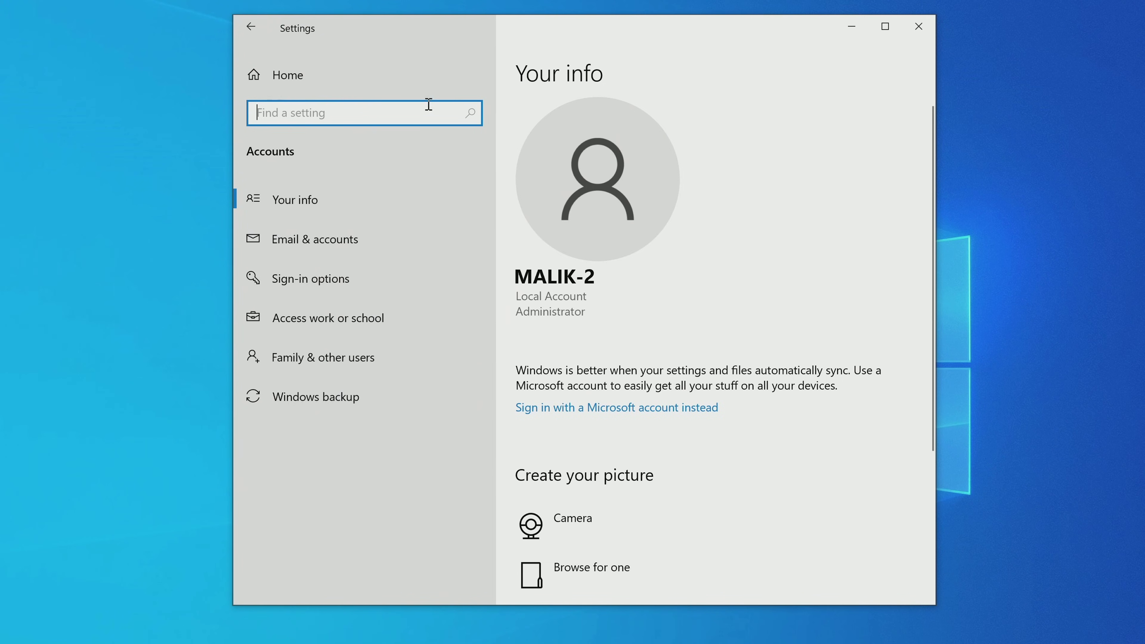
- Verify under Update & Security > Activation that Windows 10 Pro is activated, then close Settings
left_click(414, 75)
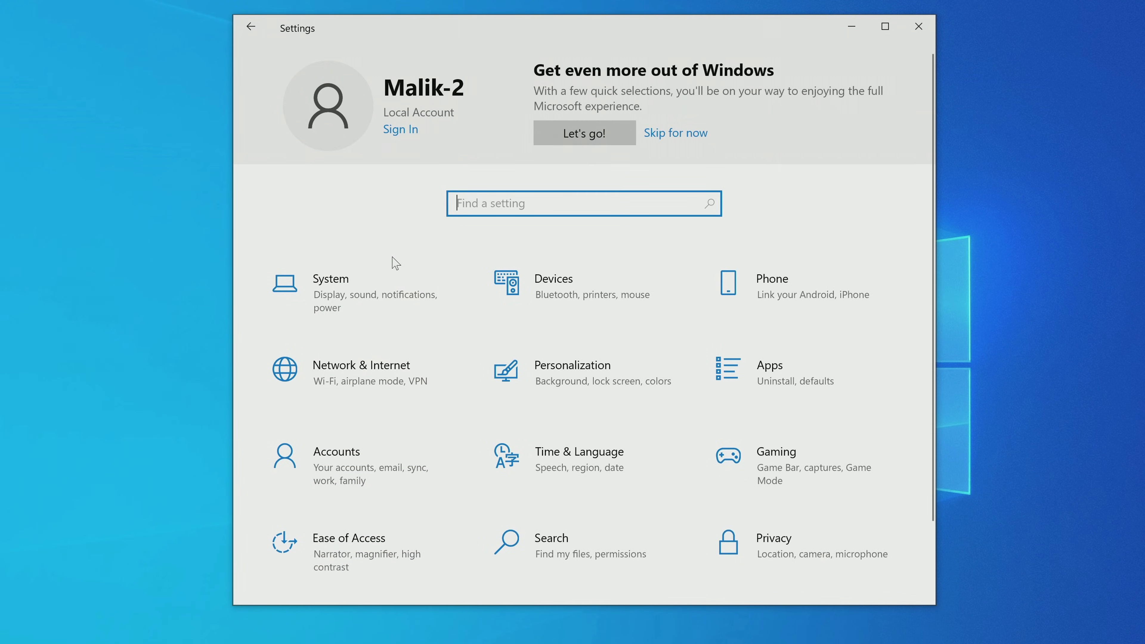
scroll(392, 280, "down", 3)
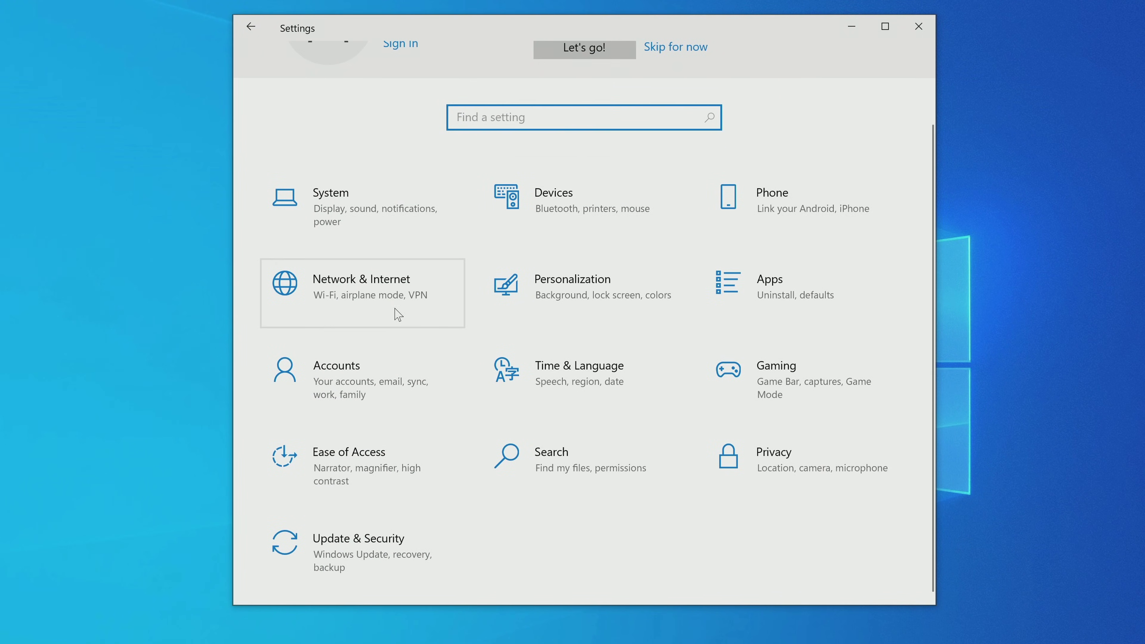
left_click(375, 557)
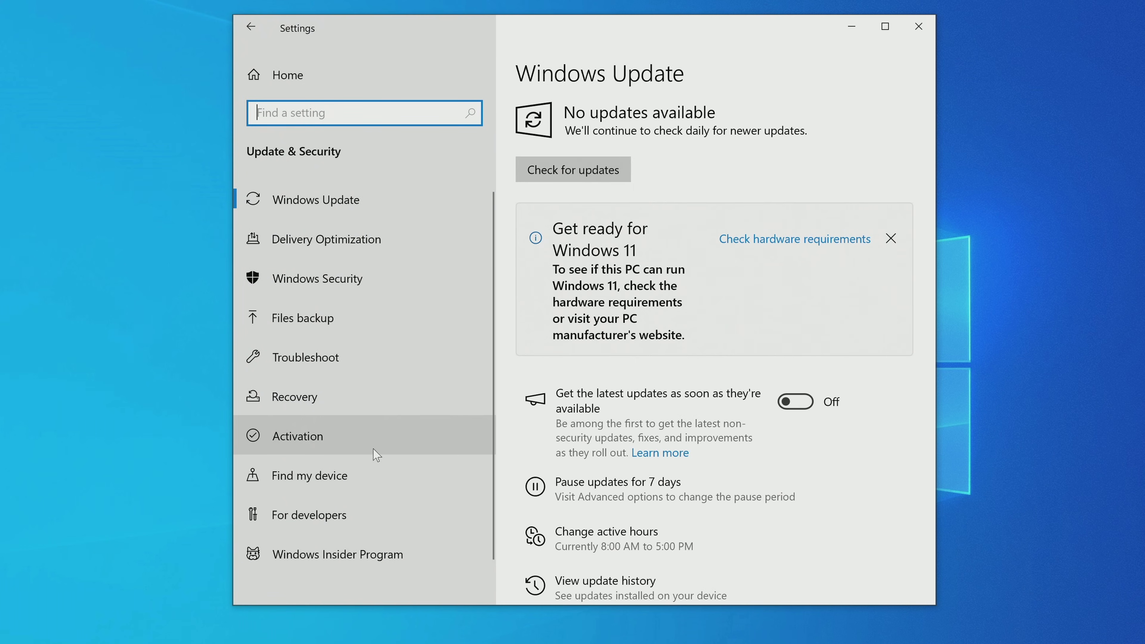
left_click(377, 437)
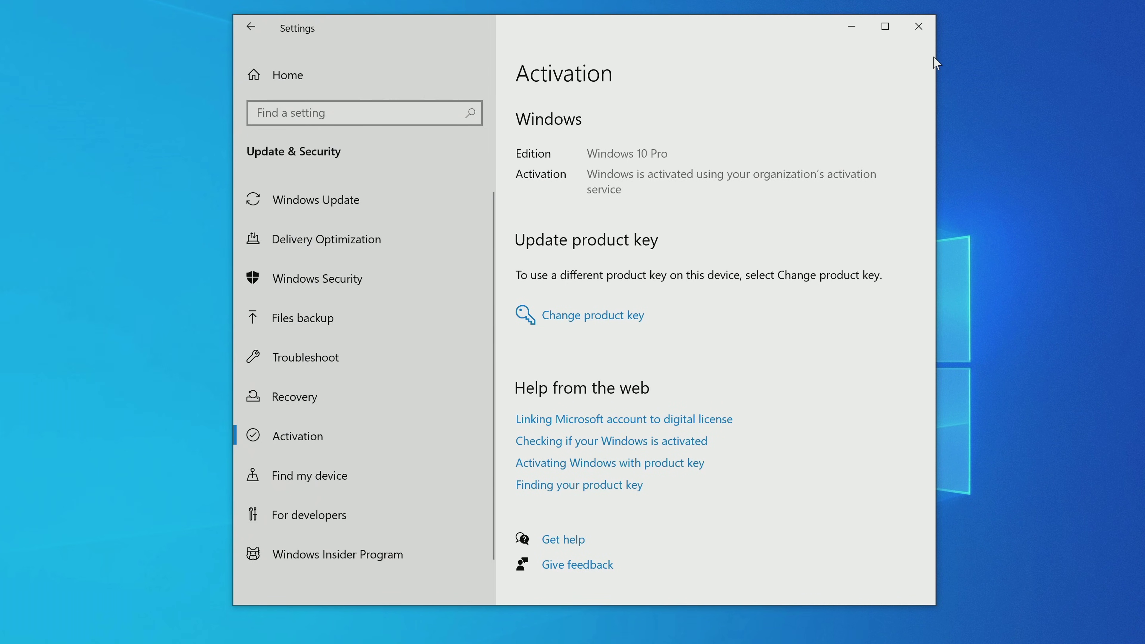
left_click(916, 25)
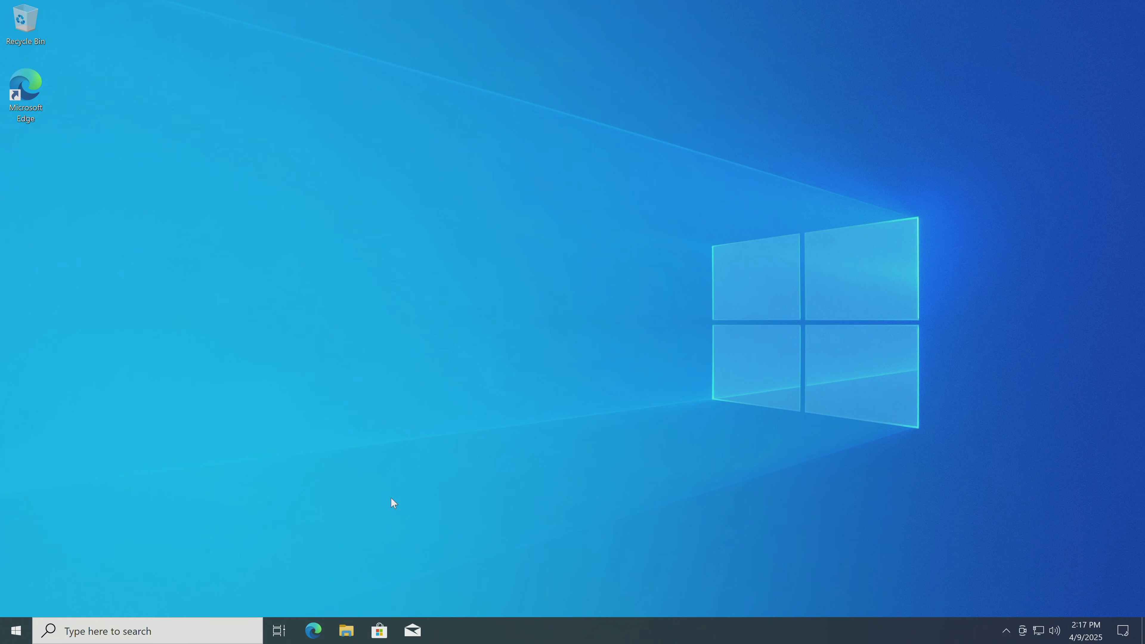
left_click(353, 628)
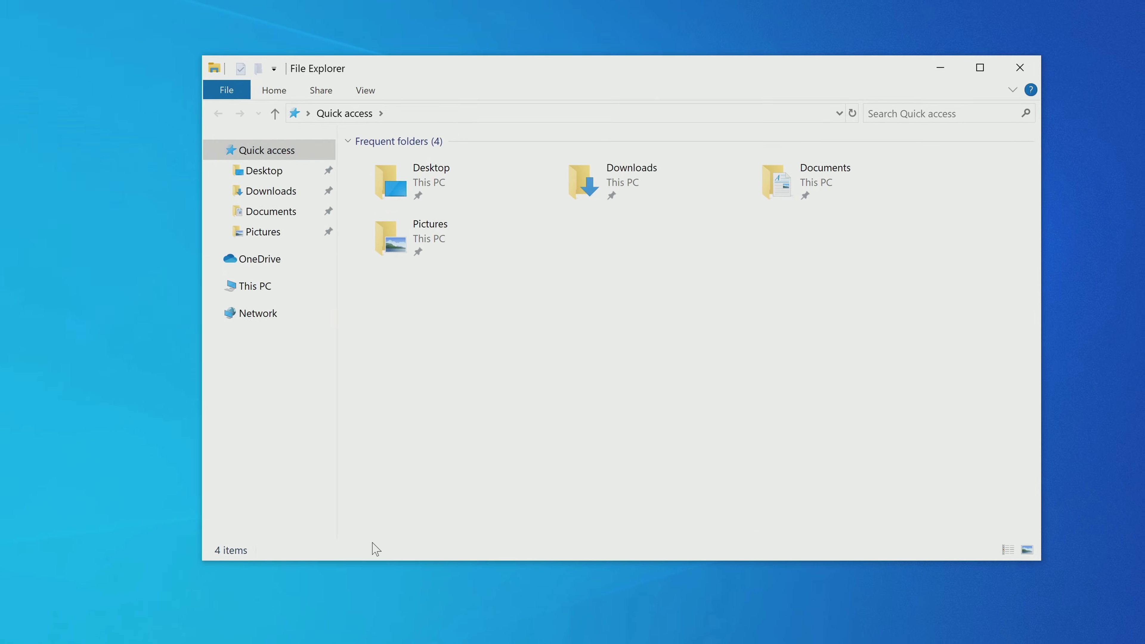
left_click(261, 300)
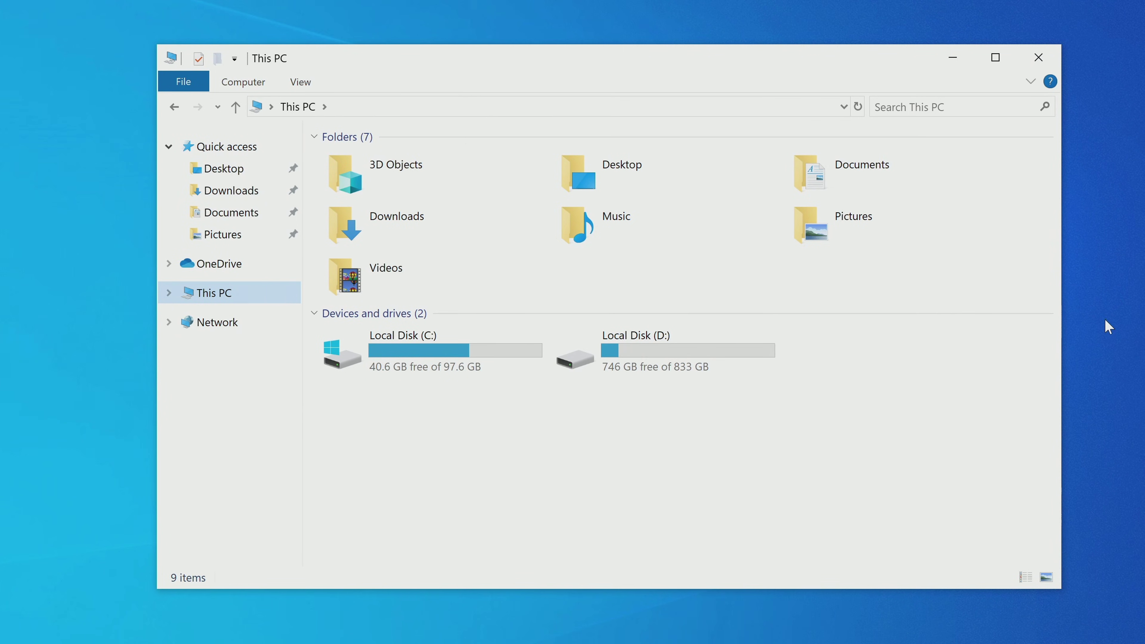
left_click(1040, 59)
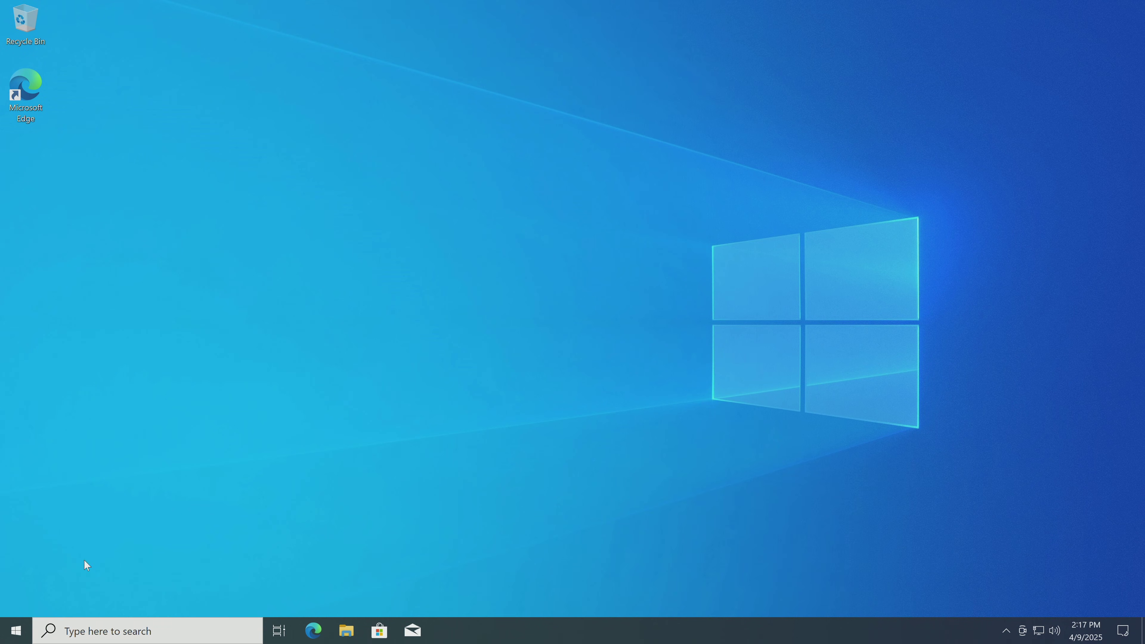
right_click(16, 630)
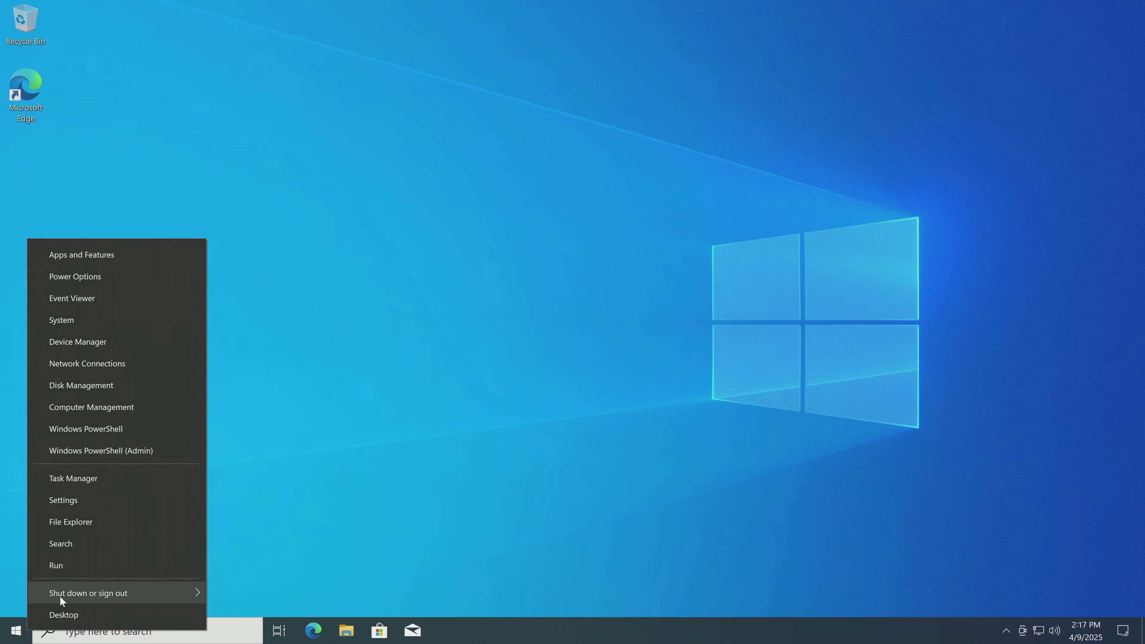
- Restart, choose Windows 11 in the boot menu, and sign in with the account PIN
mouse_move(75, 595)
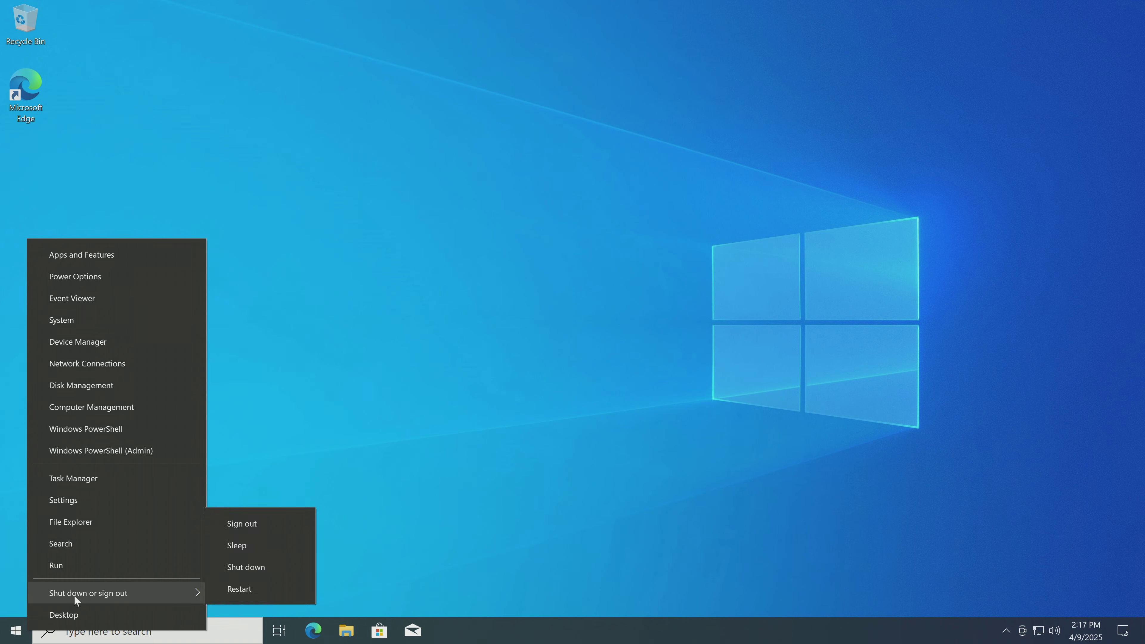
left_click(297, 588)
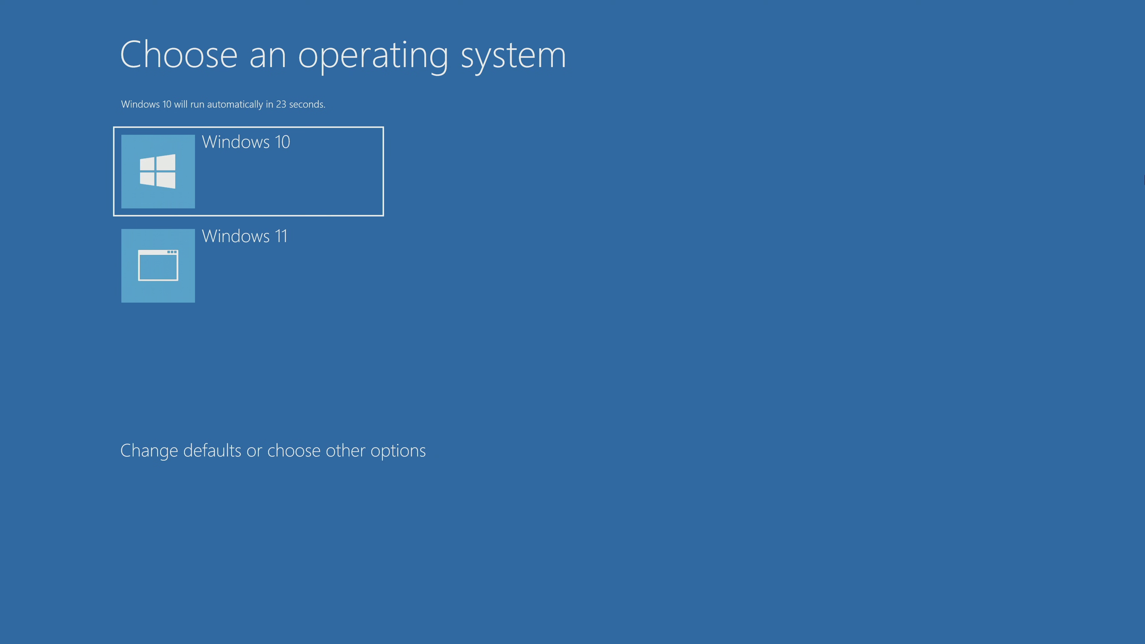
key("Down")
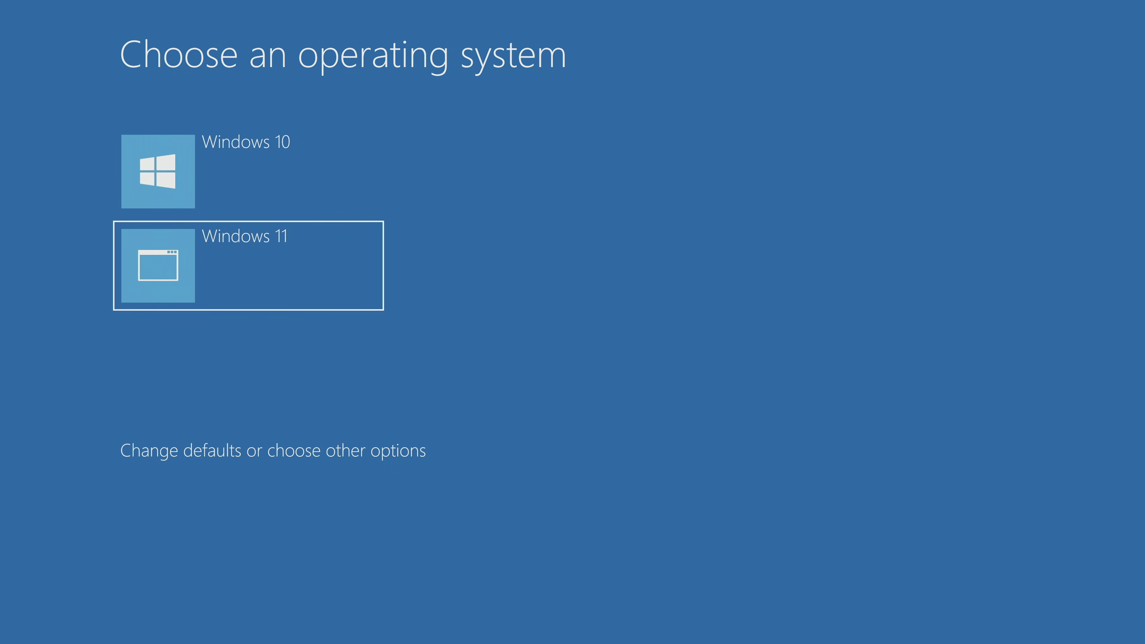
key("Return")
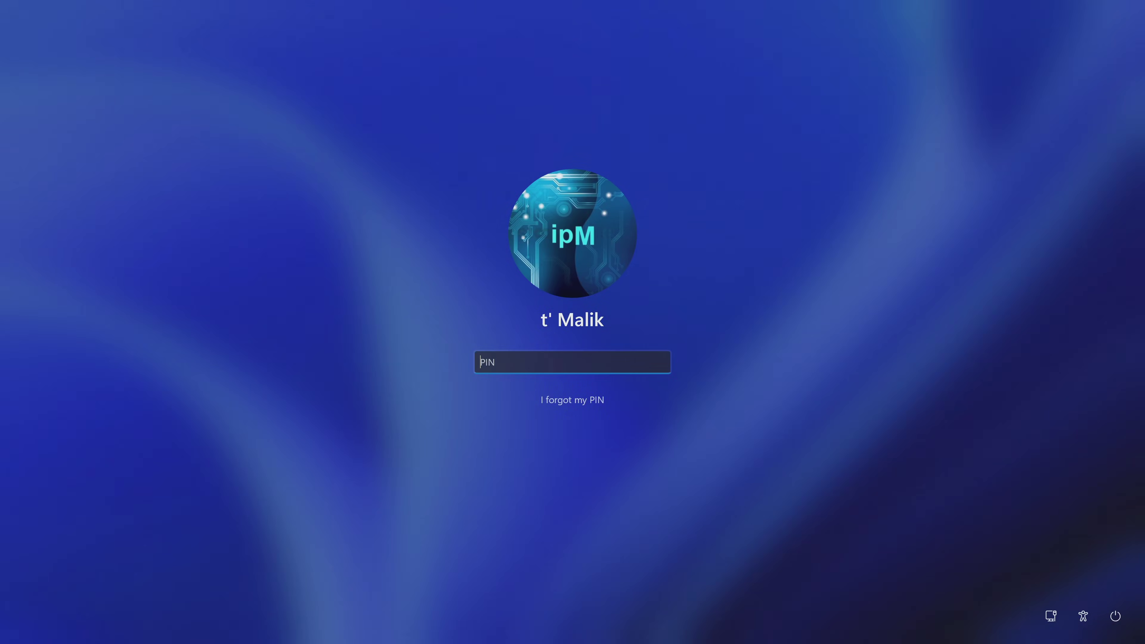
type("••••")
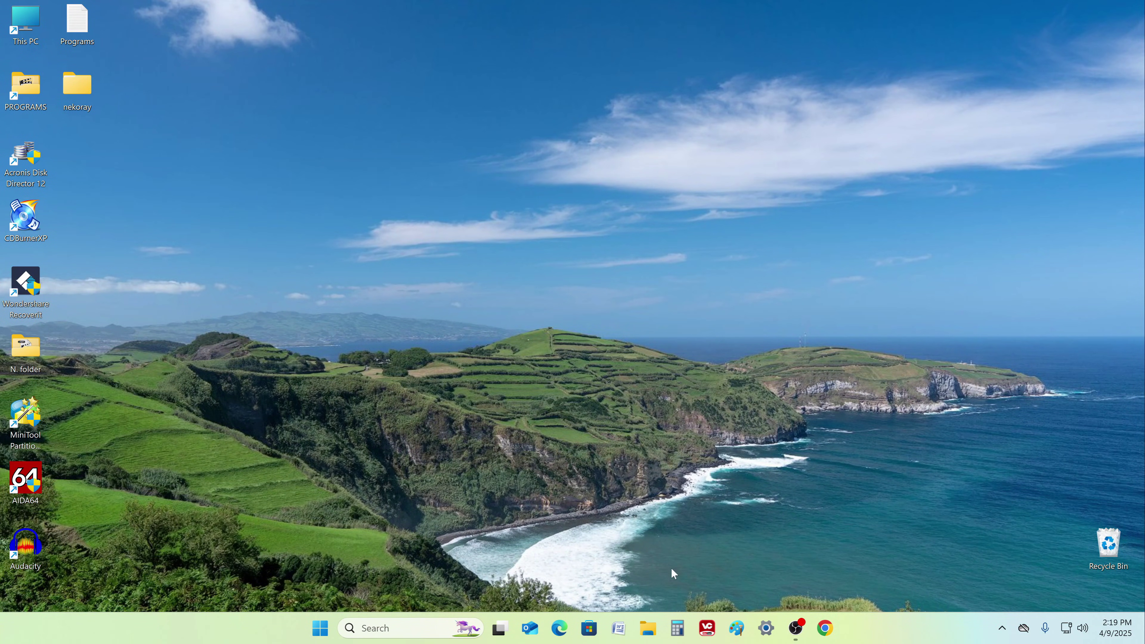
left_click(647, 628)
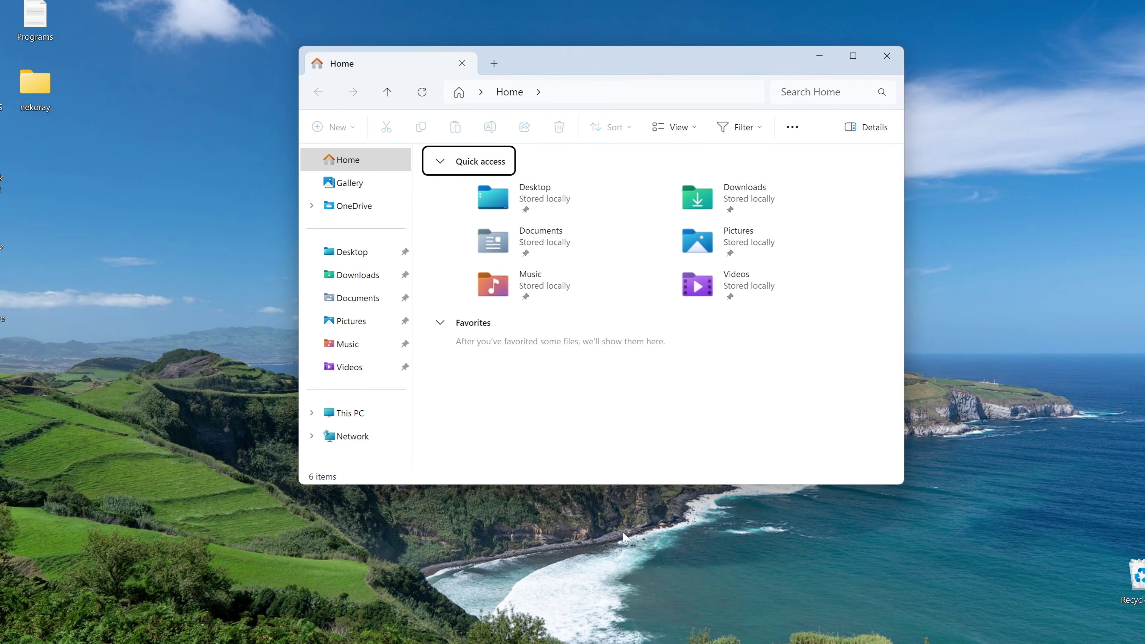
left_click(392, 417)
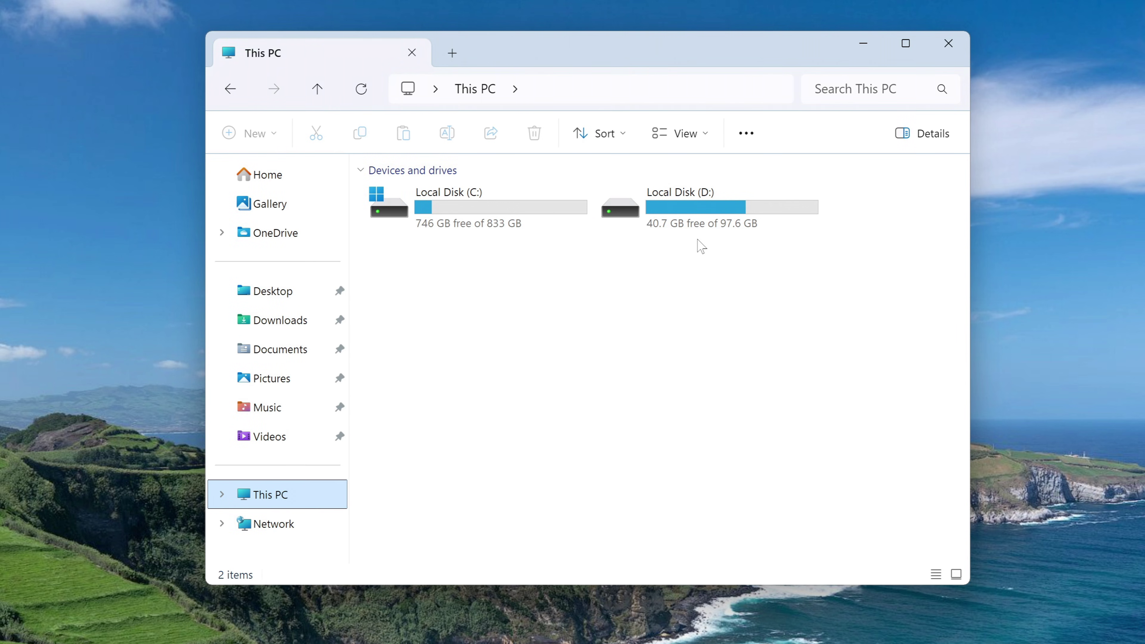
double_click(695, 222)
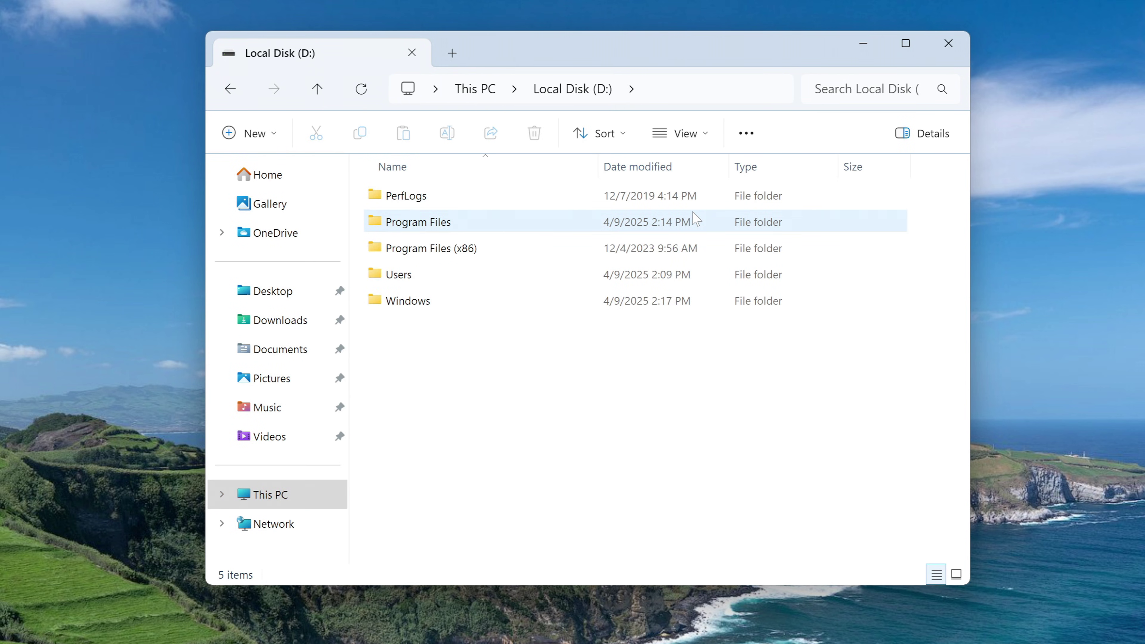
double_click(432, 275)
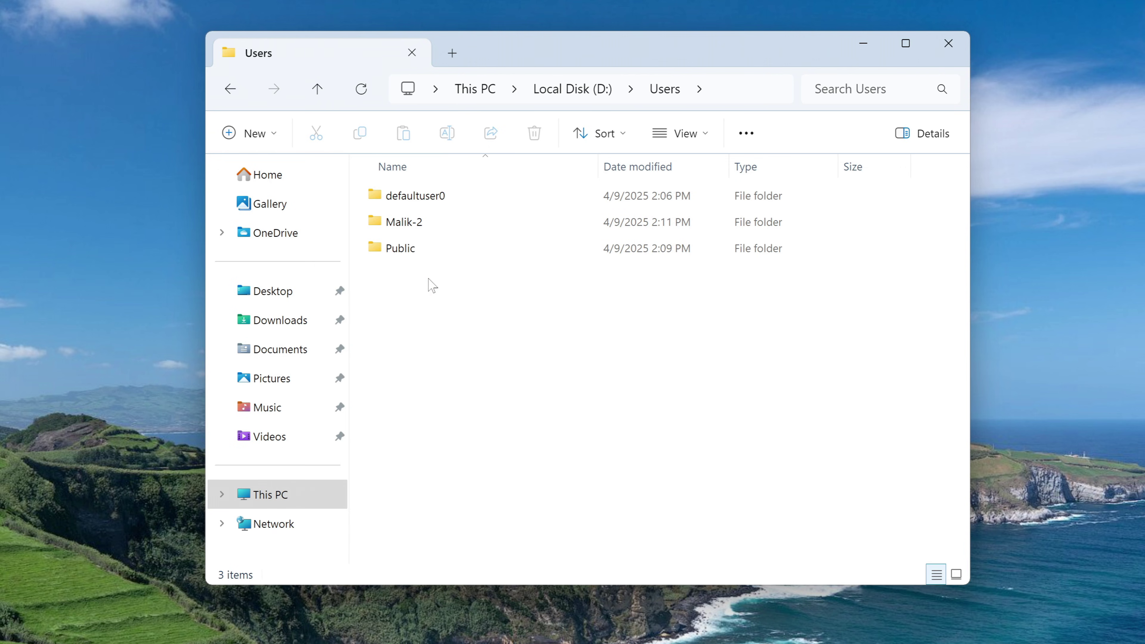
left_click(417, 226)
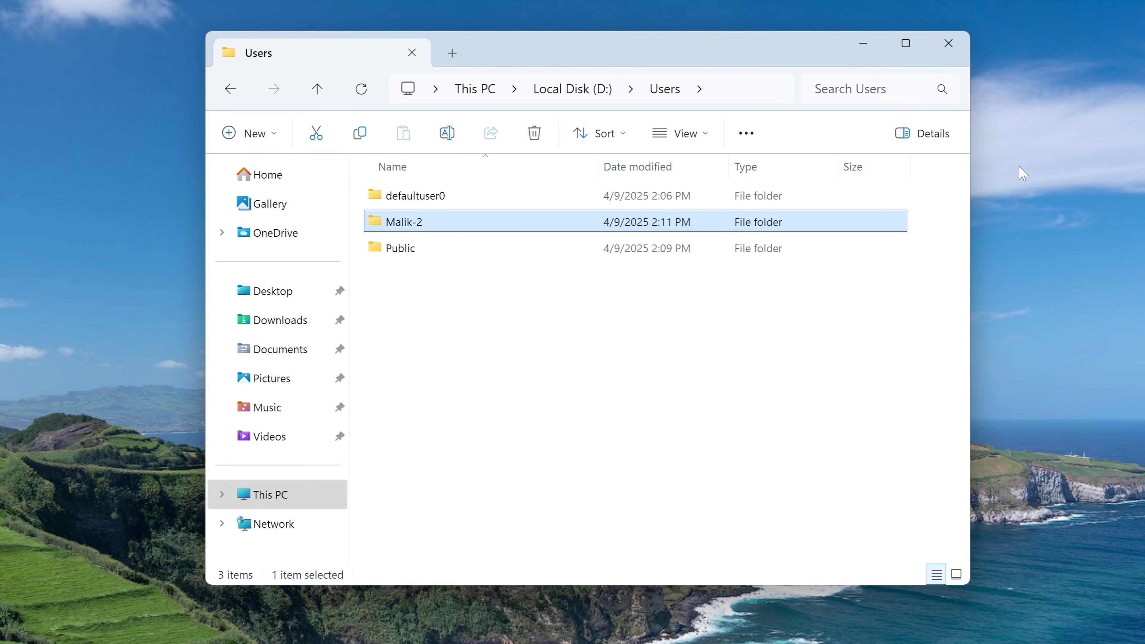
left_click(948, 44)
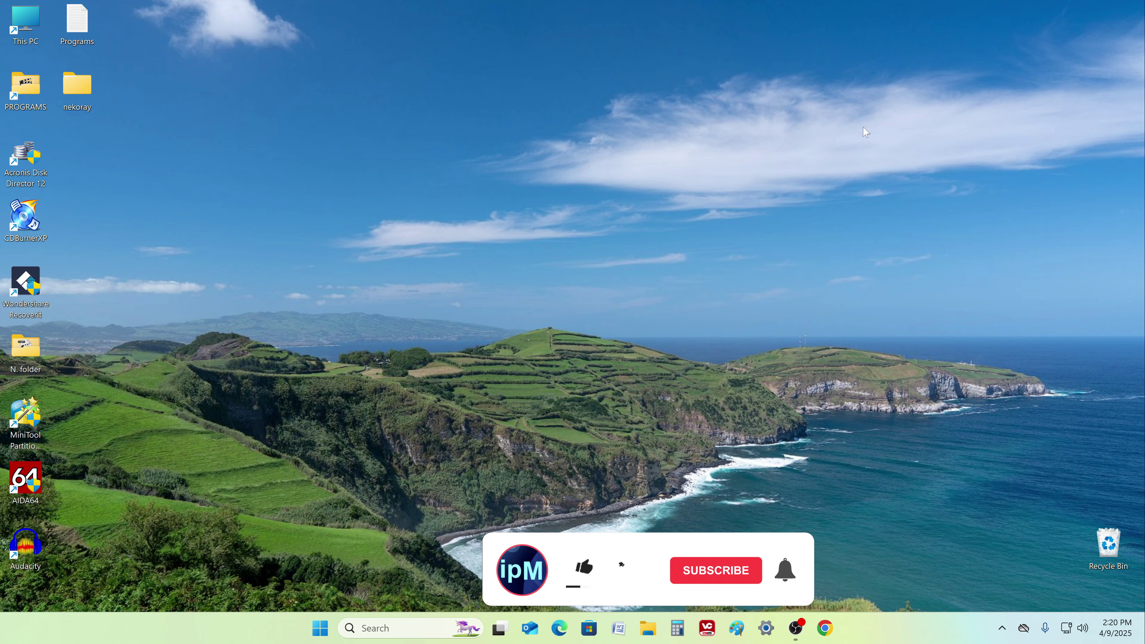